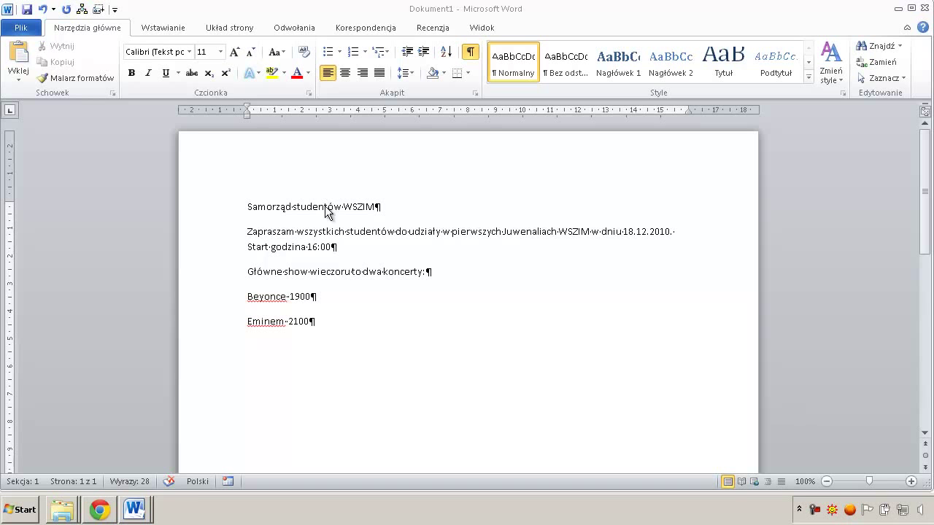
Step: Make the title 'Samorząd studentów WSZIM' 36 pt and centre it
drag(248, 209, 380, 208)
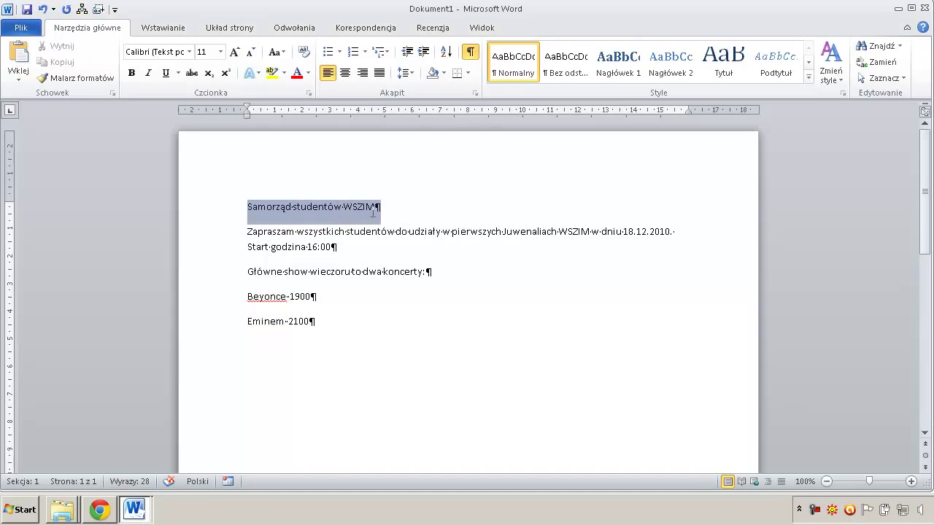
click(235, 51)
click(235, 50)
click(235, 50)
click(235, 51)
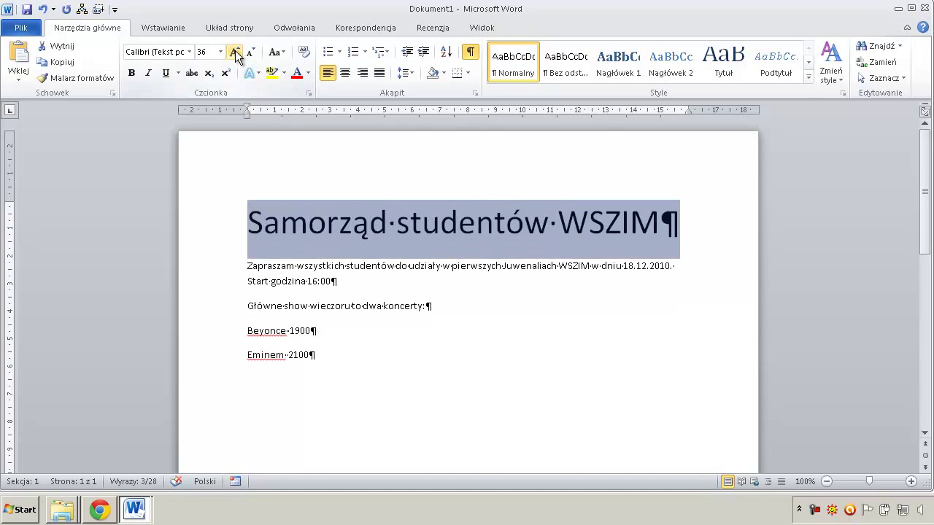
click(345, 73)
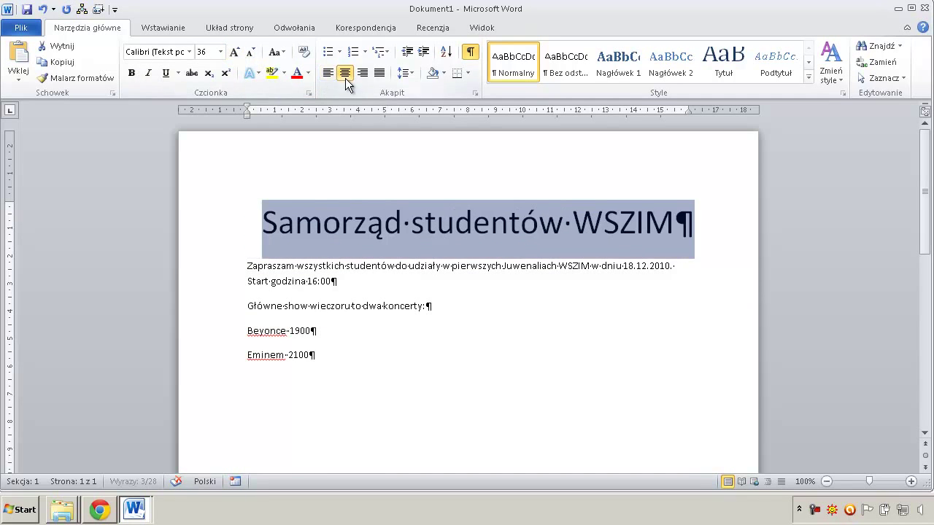
Step: Add 42 pt of space before the title paragraph to push it down the page
click(365, 232)
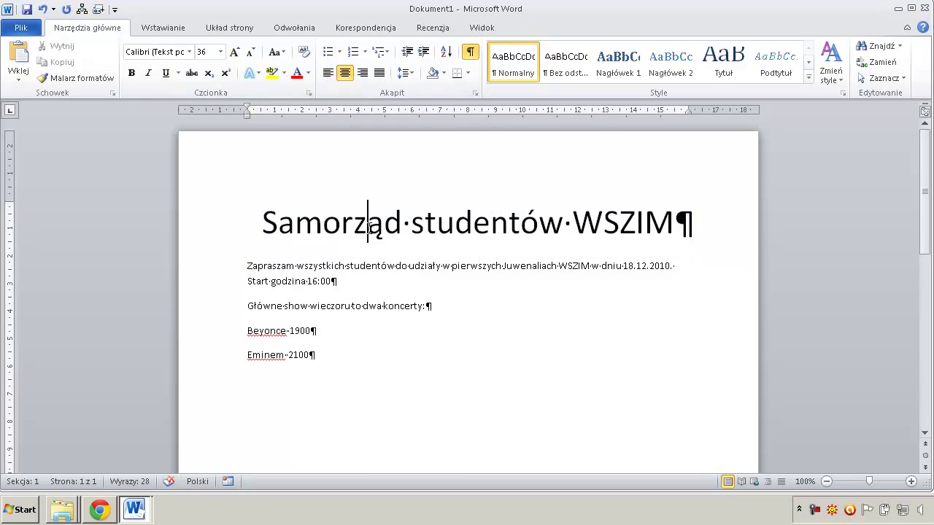
right_click(365, 232)
click(409, 321)
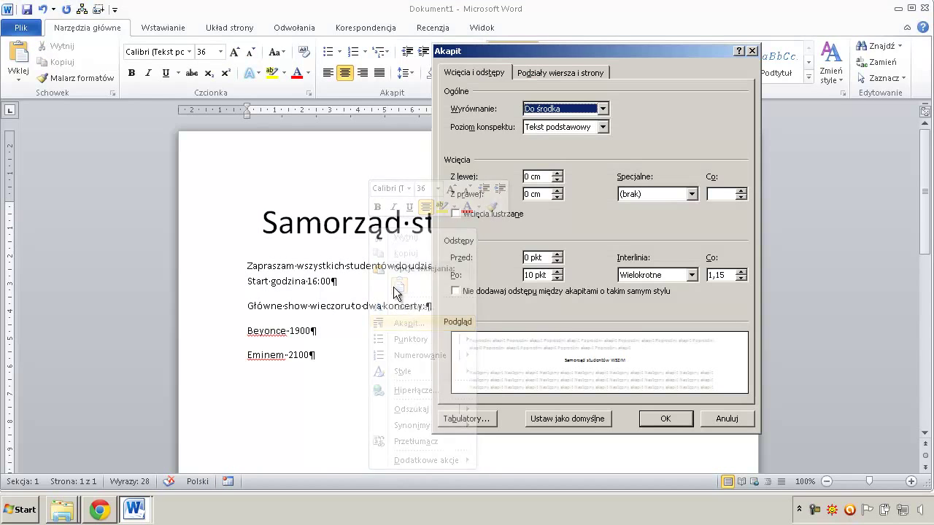
click(558, 254)
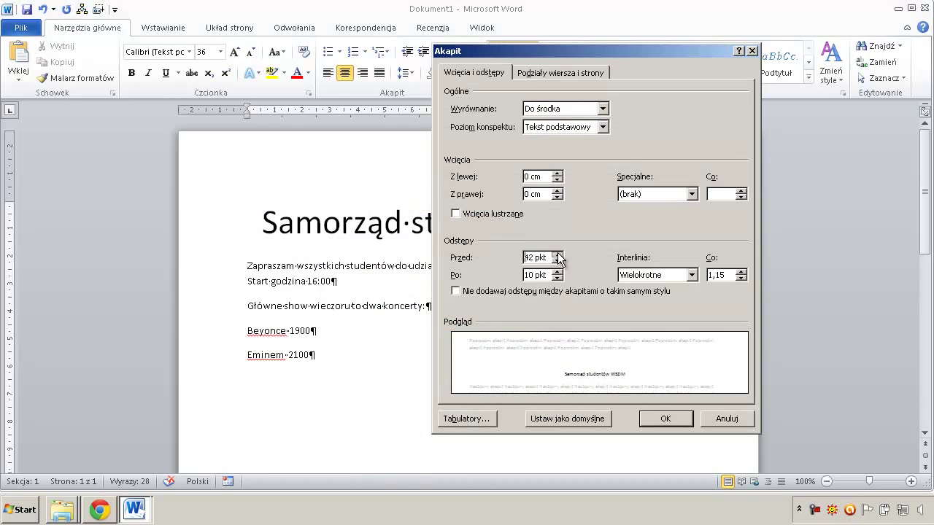
click(665, 419)
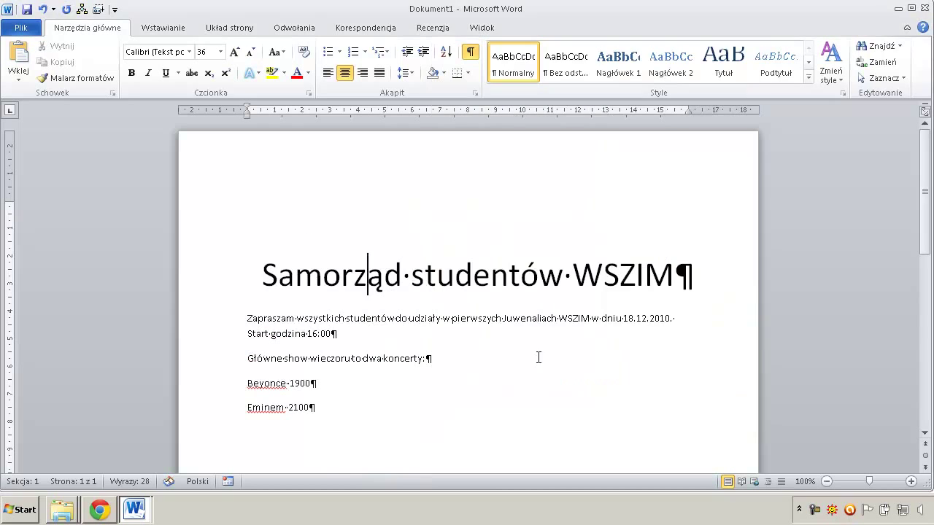
Step: Make the invitation paragraph 14 pt and centred
drag(248, 319, 345, 332)
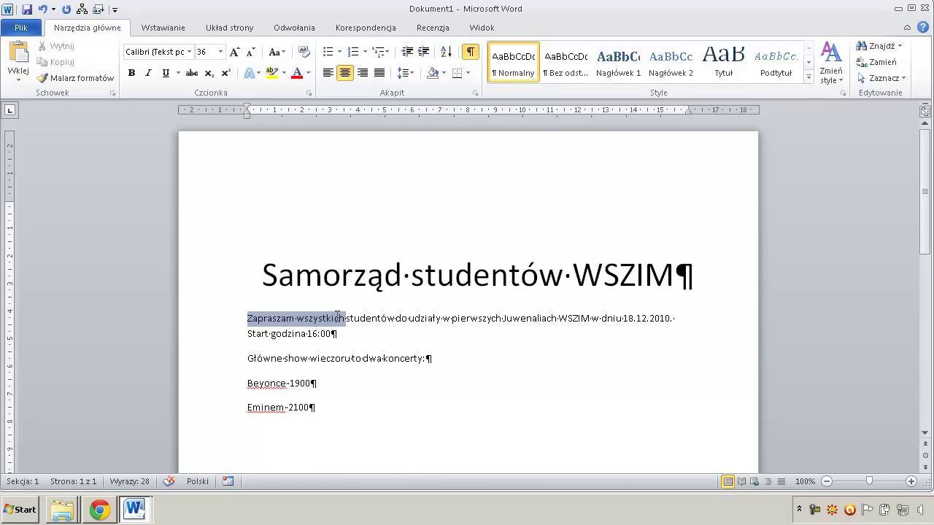
click(235, 53)
click(235, 53)
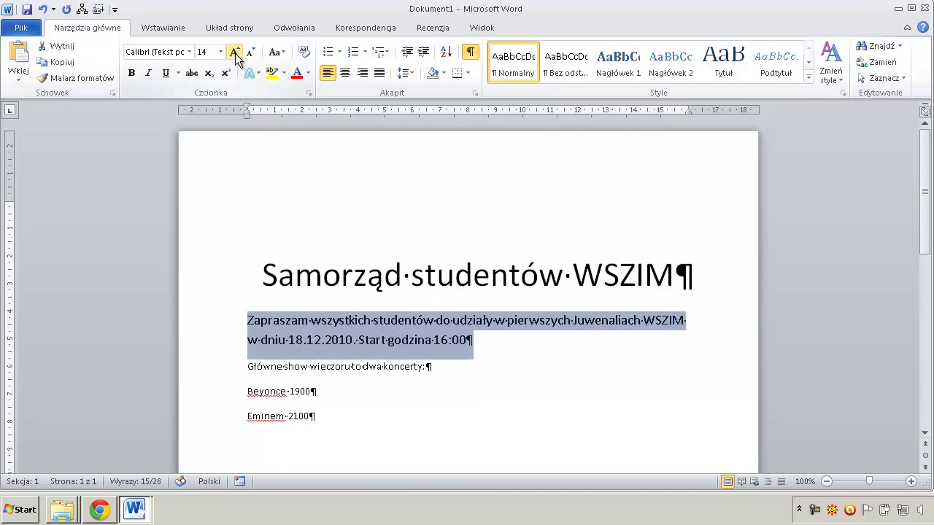
click(348, 70)
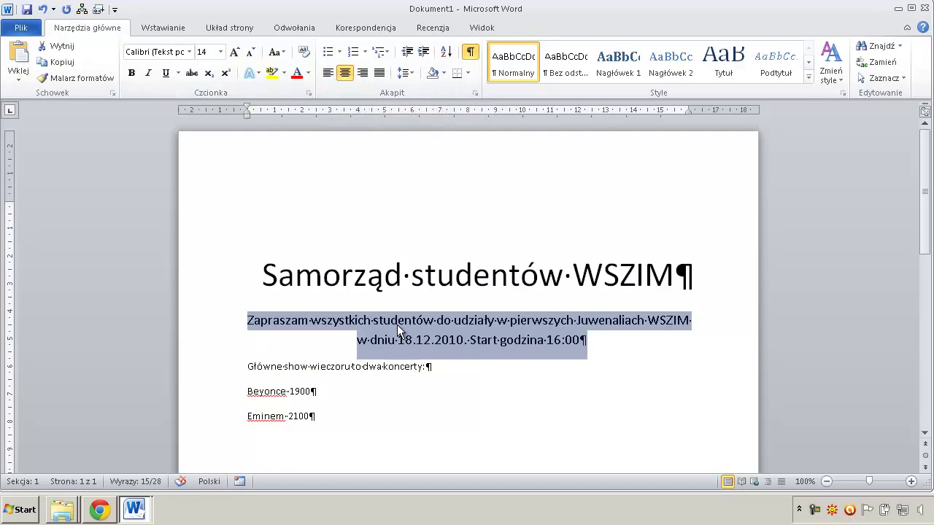
Step: Centre and underline the line 'Główne show wieczoru to dwa koncerty:' and enlarge it to 18 pt
click(362, 367)
mouse_move(247, 367)
mouse_down()
mouse_move(423, 358)
mouse_move(432, 367)
mouse_up()
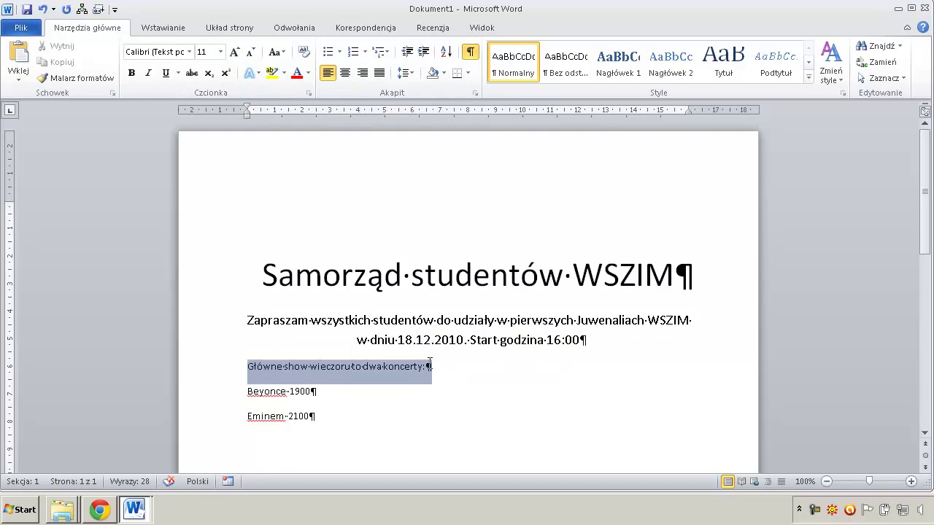
click(344, 72)
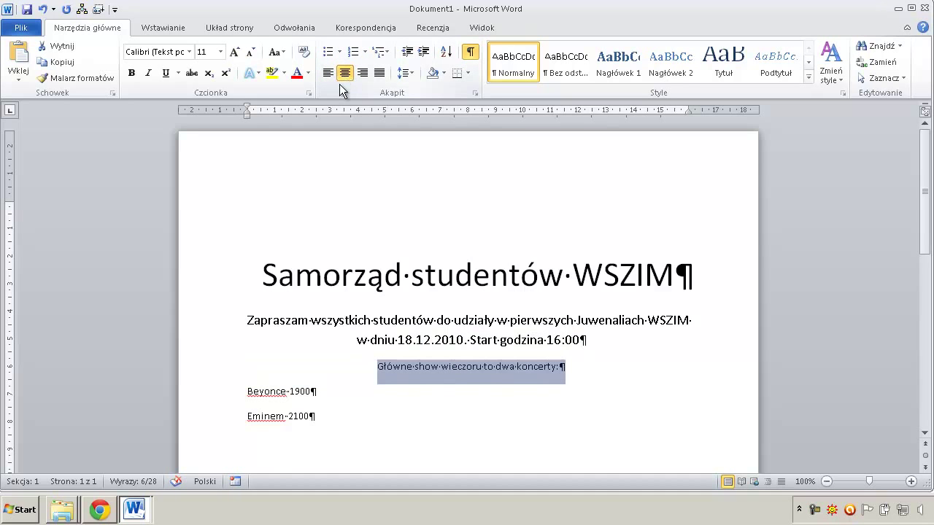
click(167, 75)
click(235, 52)
click(234, 52)
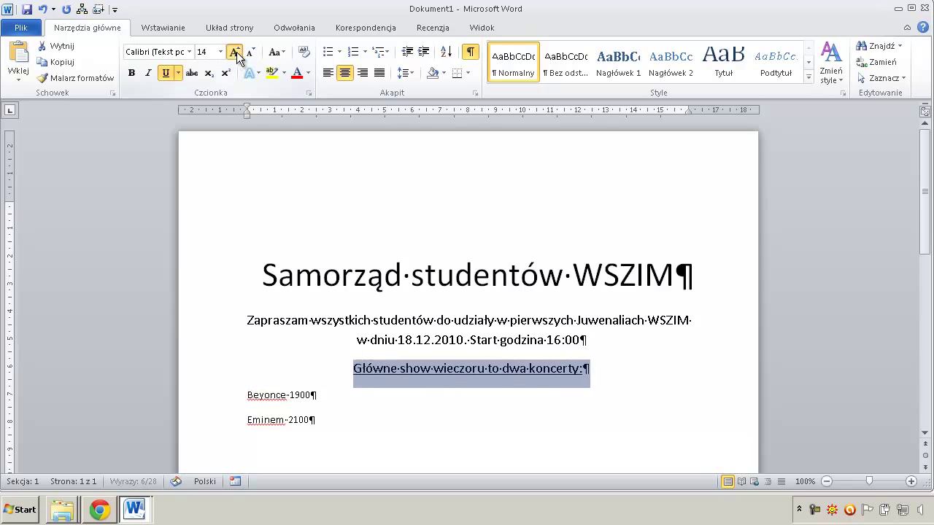
click(234, 52)
click(234, 52)
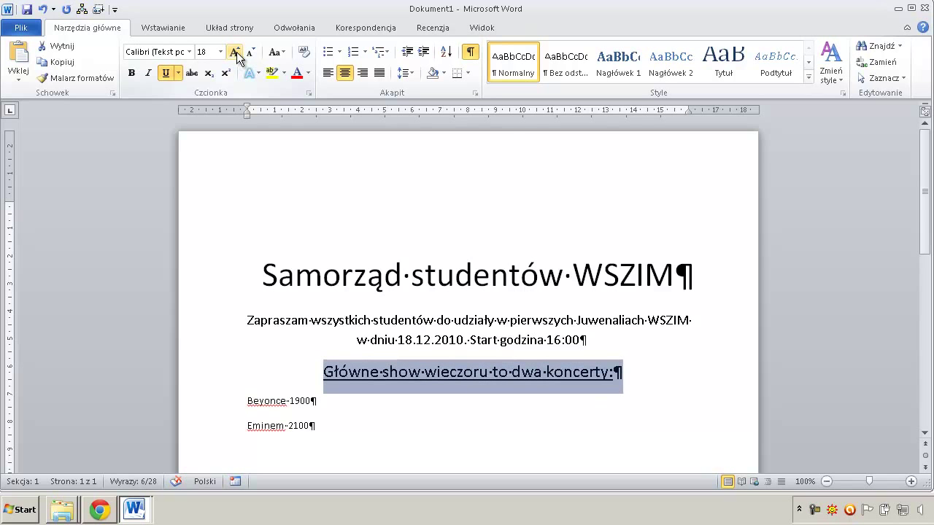
Step: Give the concerts line Expanded character spacing of 3 pt in the Font dialog's Advanced tab
right_click(406, 367)
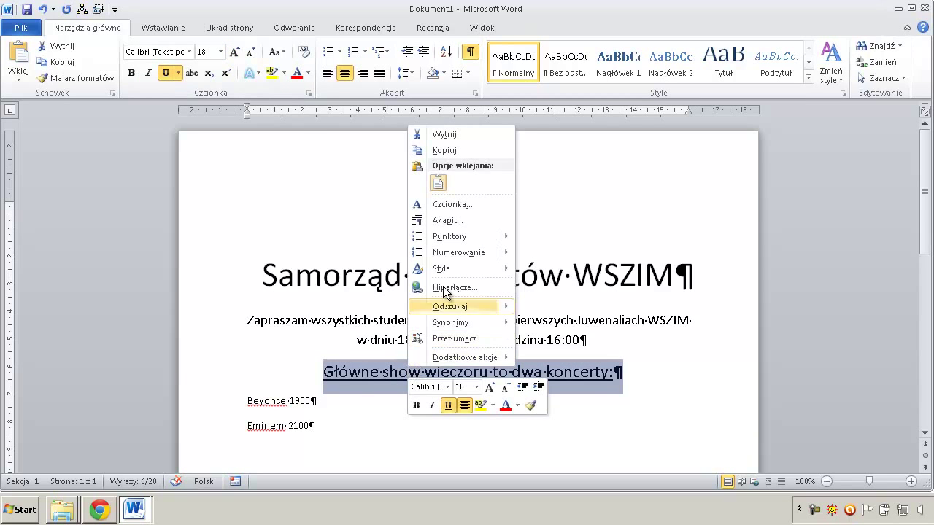
click(452, 205)
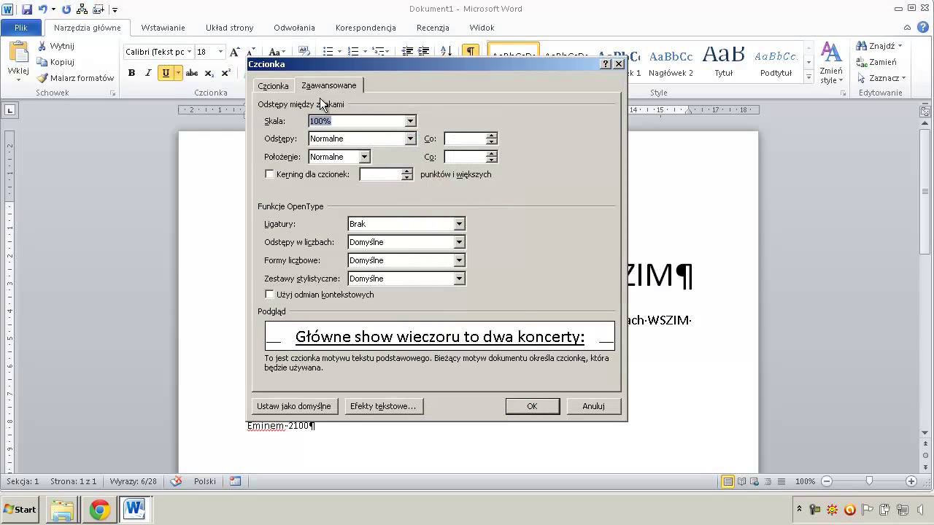
click(409, 139)
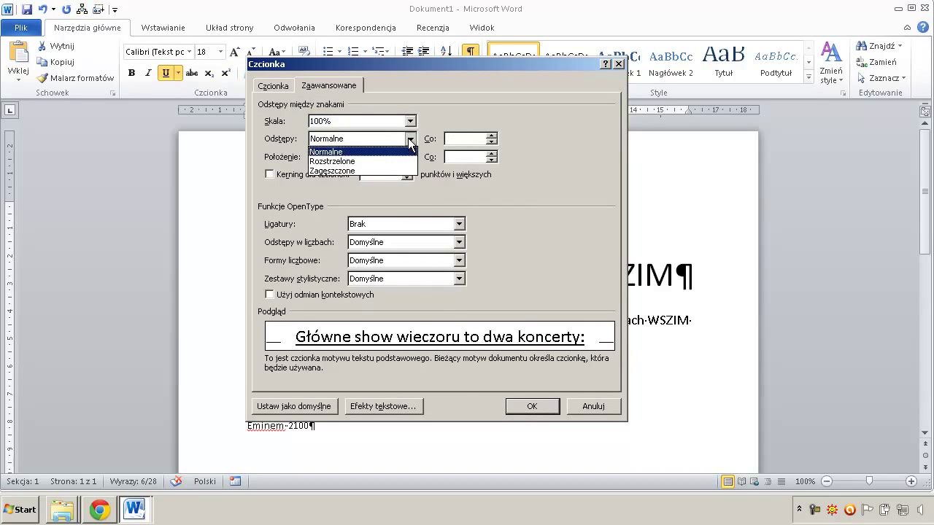
click(366, 162)
click(493, 136)
click(493, 136)
click(492, 136)
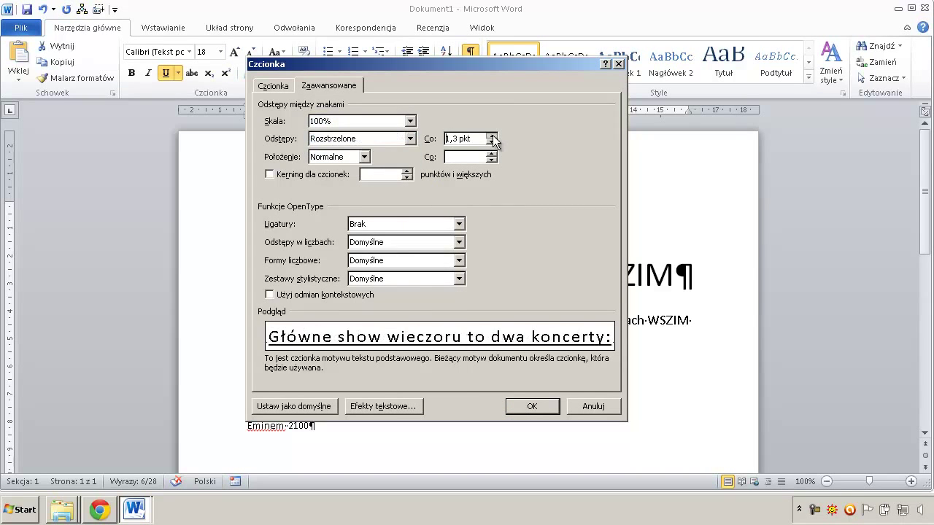
click(493, 136)
click(492, 136)
click(492, 136)
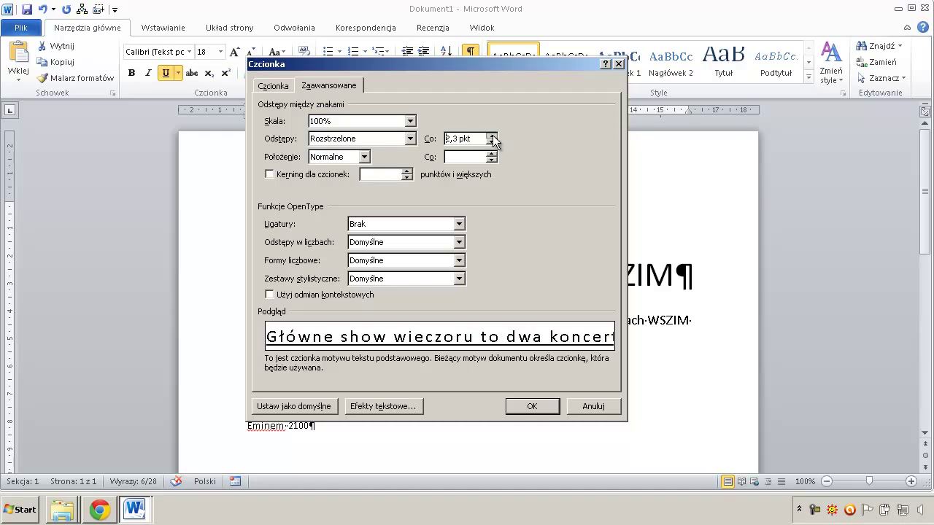
click(492, 135)
click(492, 136)
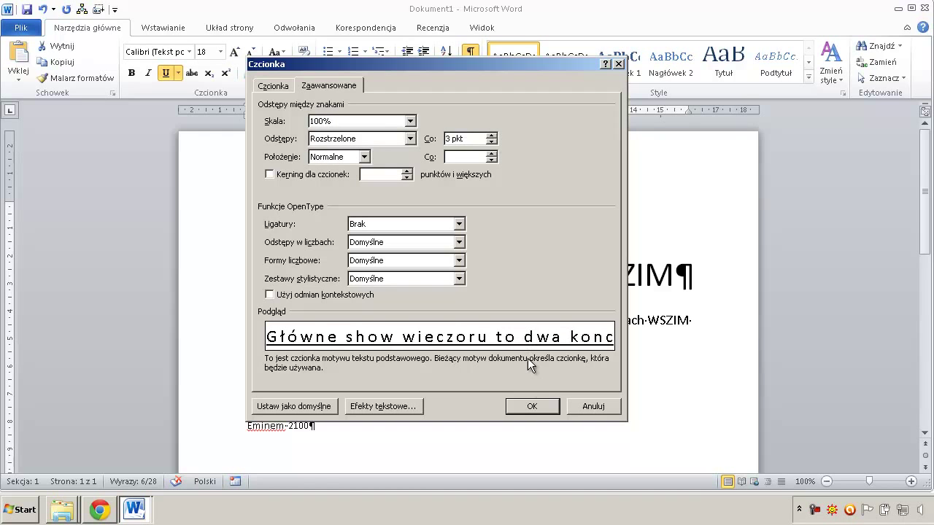
click(535, 405)
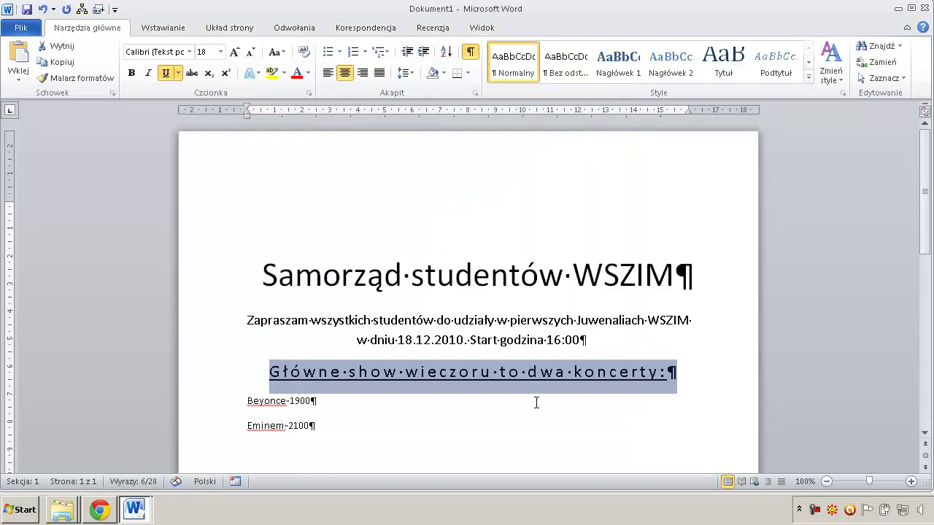
click(469, 403)
Step: Enlarge the Beyonce 1900 and Eminem 2100 lines to 16 pt
mouse_move(247, 401)
mouse_down()
mouse_move(306, 397)
mouse_move(318, 419)
mouse_up()
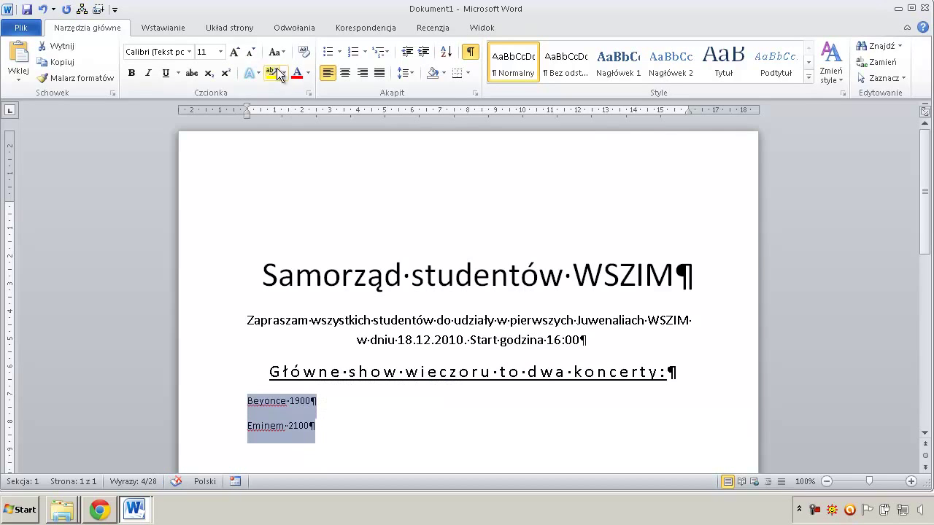
click(234, 53)
click(234, 53)
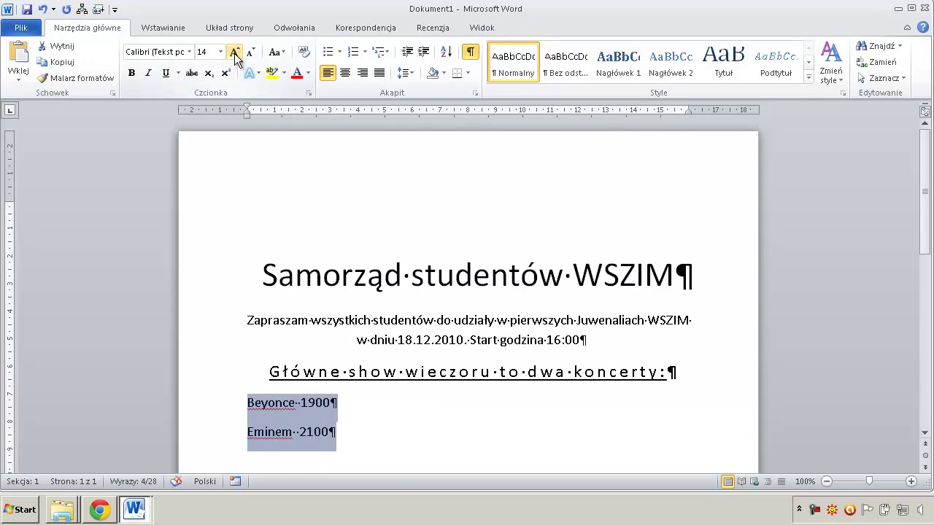
click(234, 53)
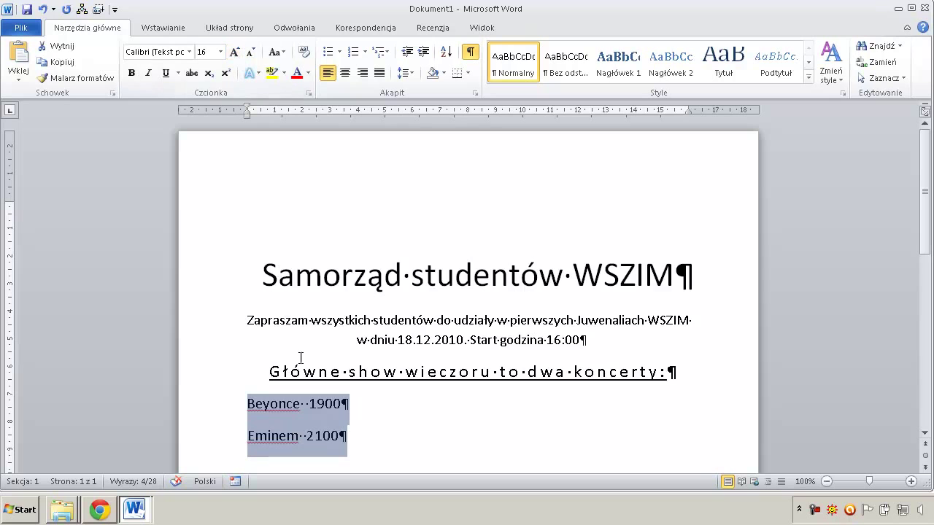
Step: Make the 00 minutes in 1900 and 2100 superscript
drag(325, 405, 341, 412)
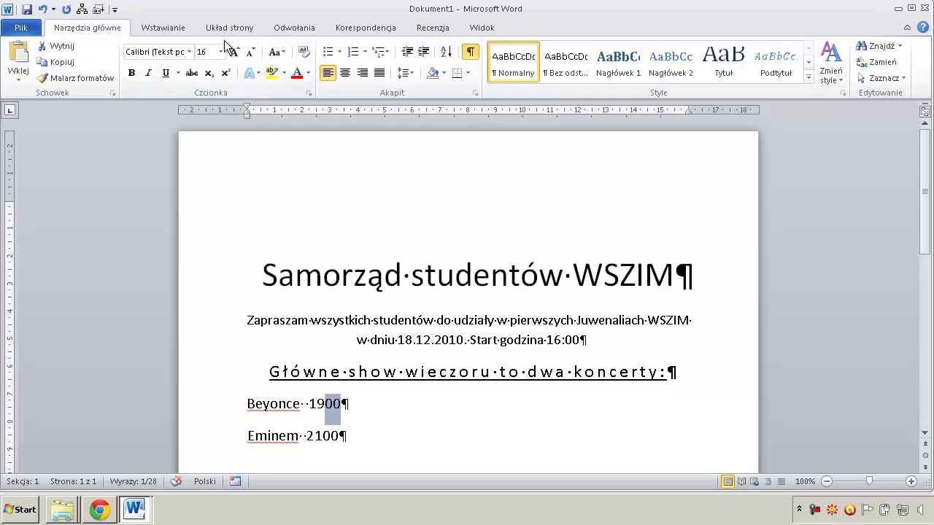
click(226, 73)
drag(323, 436, 338, 435)
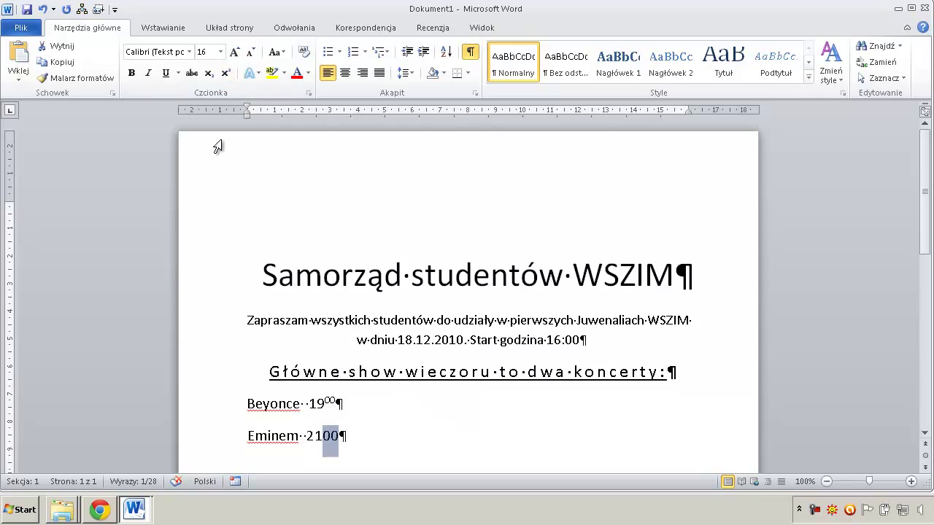
click(226, 74)
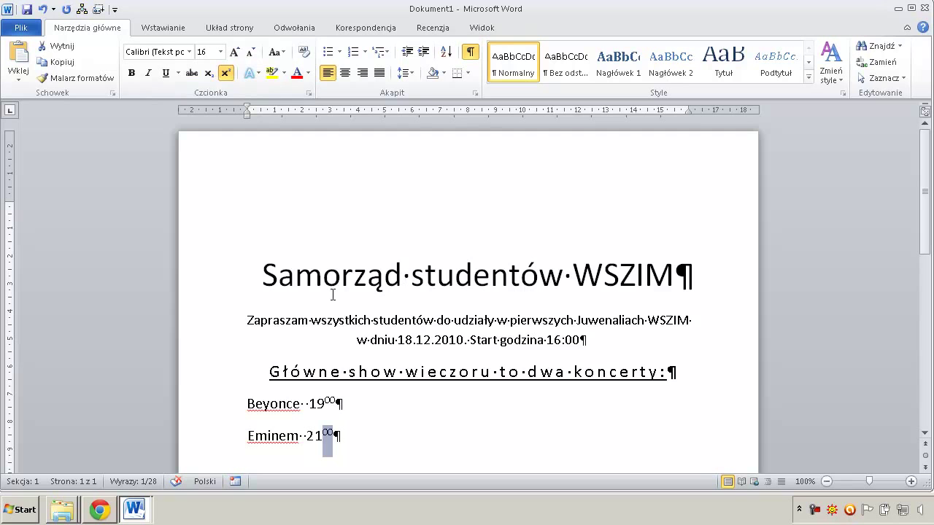
click(263, 273)
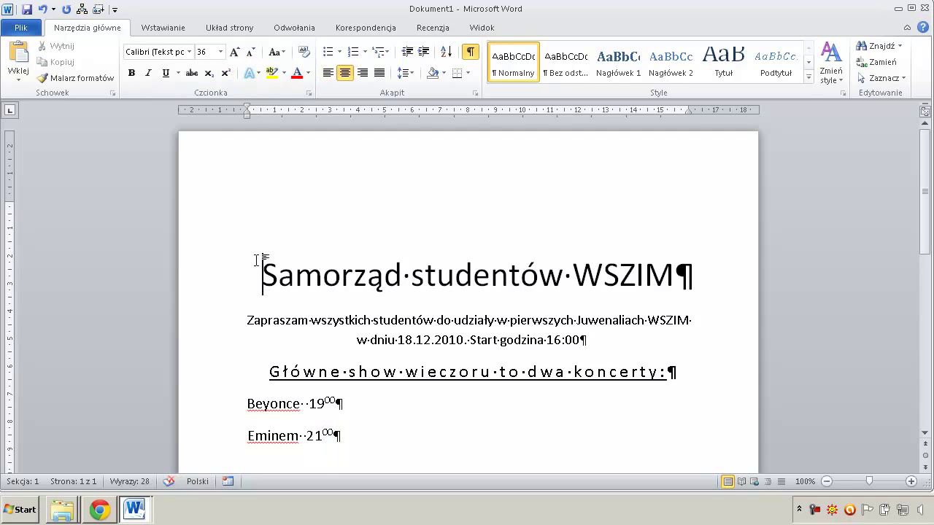
Step: Insert the logo picture from the PukEdT\foto folder on the network drive
click(155, 28)
click(170, 63)
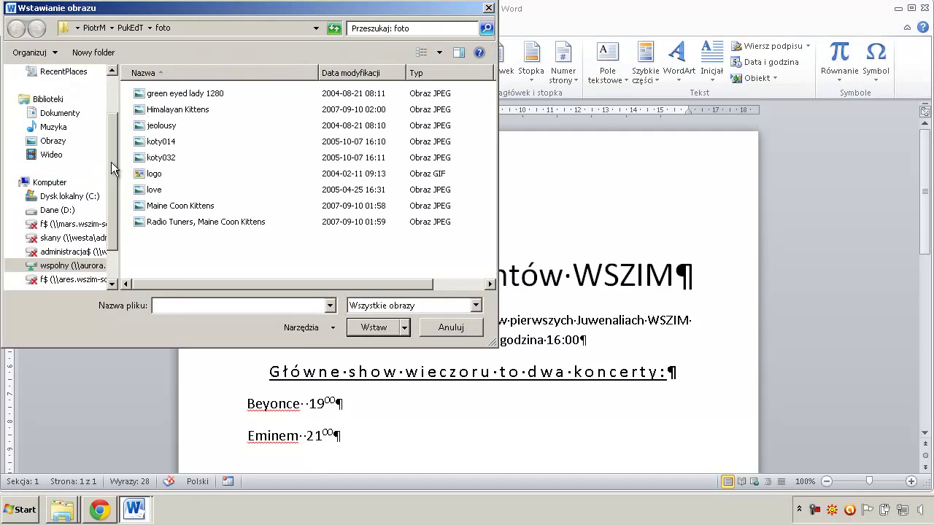
scroll(110, 234, down, 1)
click(73, 251)
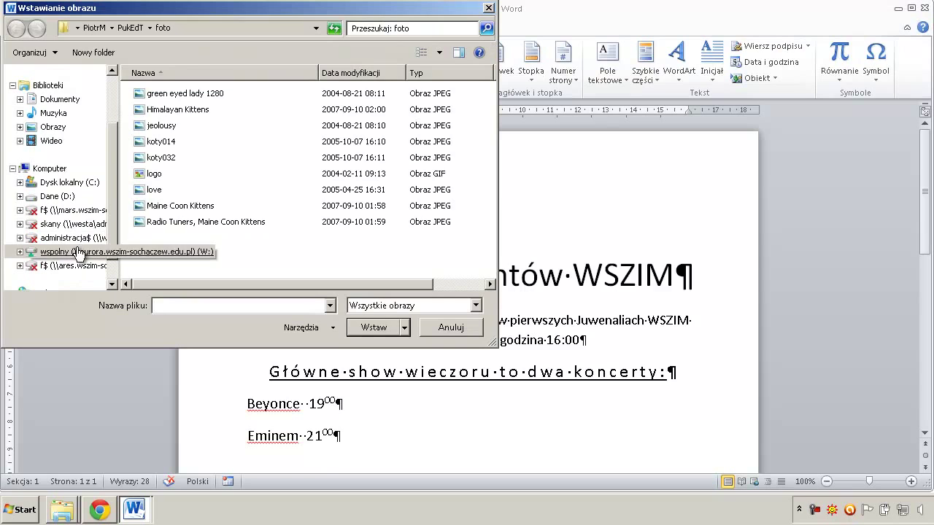
double_click(153, 190)
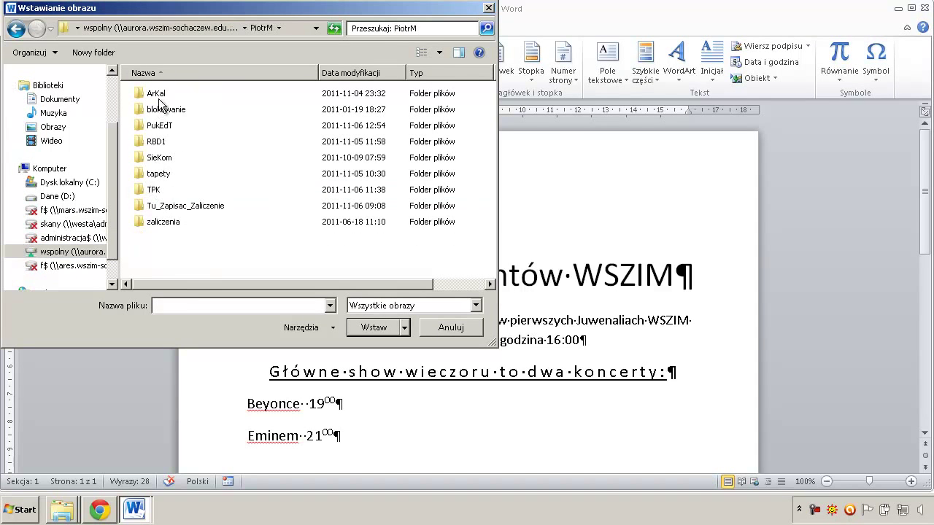
double_click(161, 126)
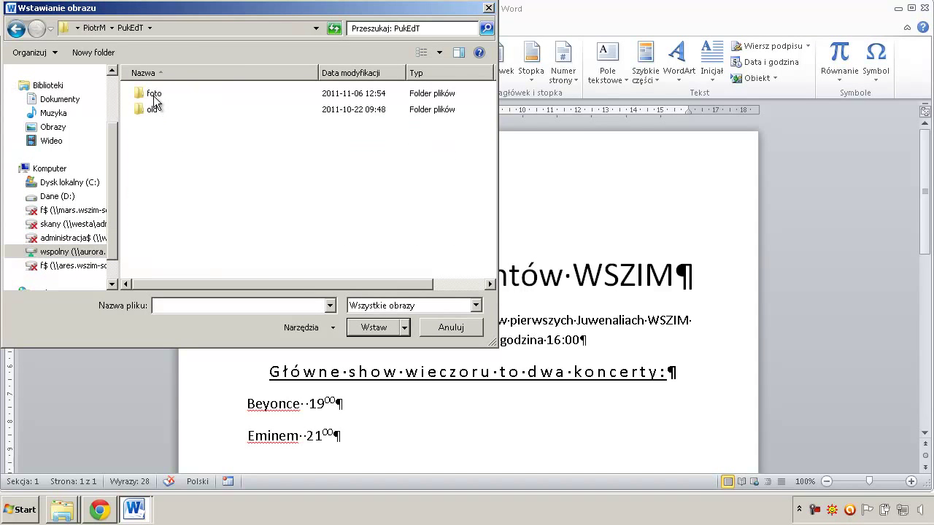
double_click(154, 95)
click(158, 175)
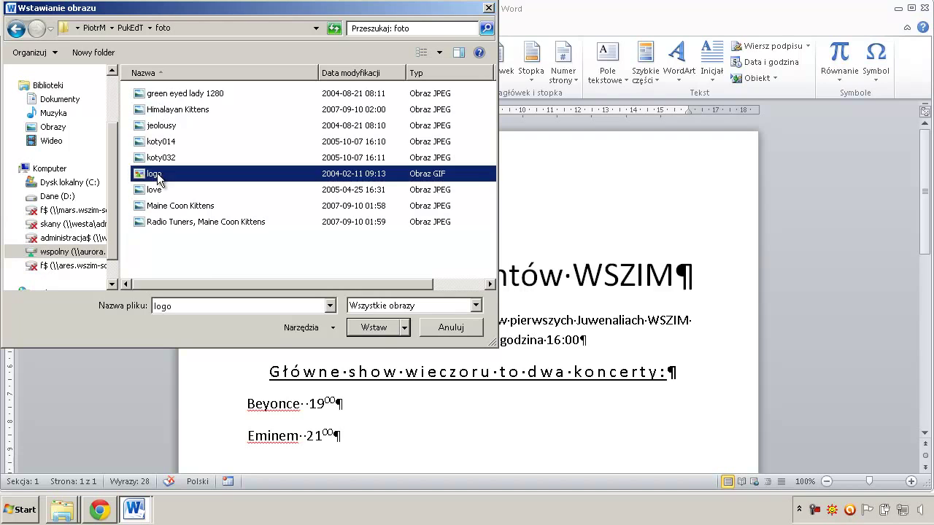
click(375, 328)
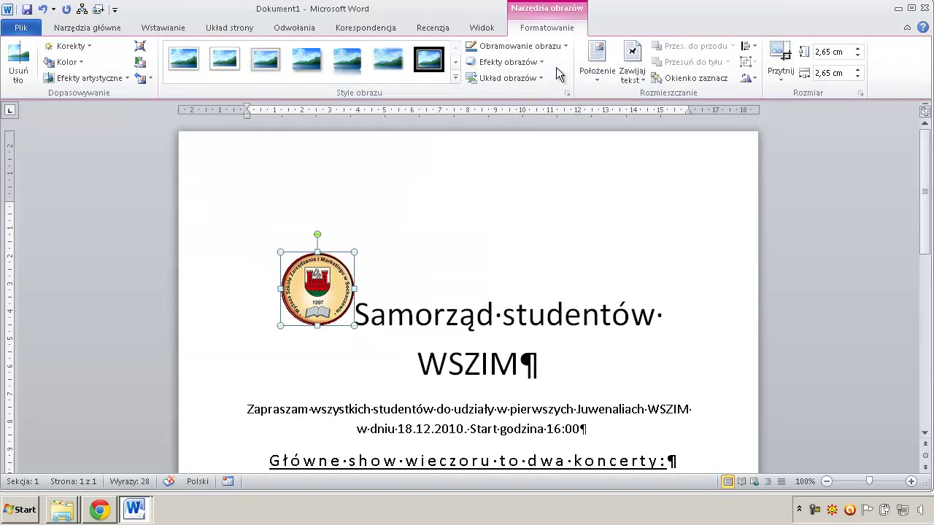
Step: Set the logo to In Front of Text and move it to the page top above the title
click(632, 69)
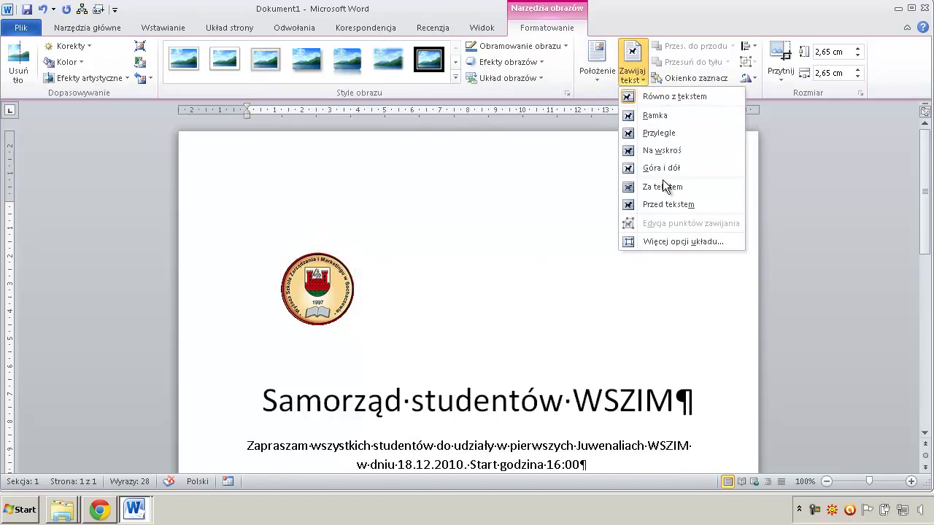
click(661, 206)
drag(316, 288, 454, 178)
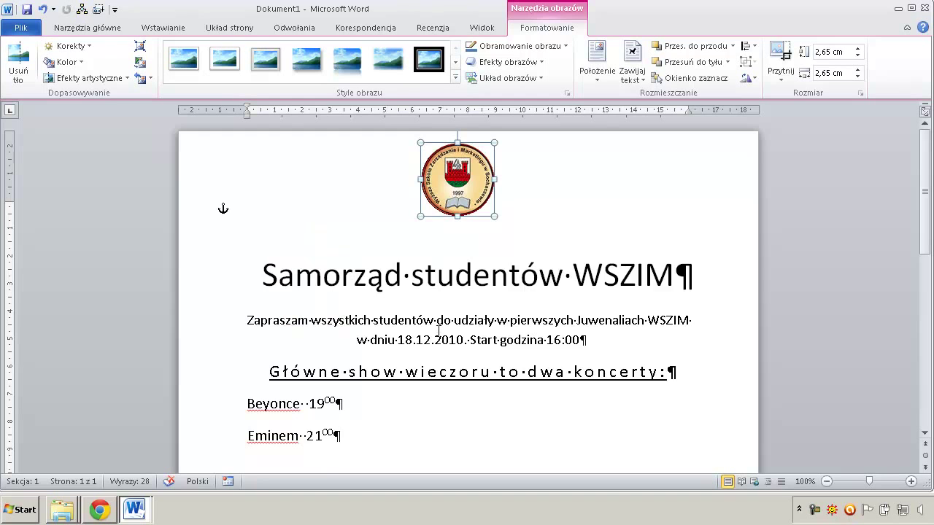
scroll(436, 343, down, 3)
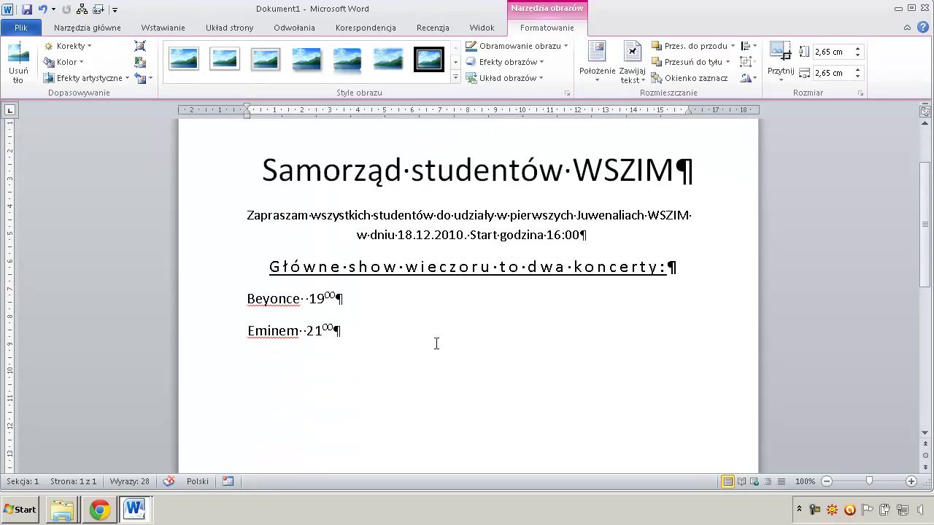
click(305, 300)
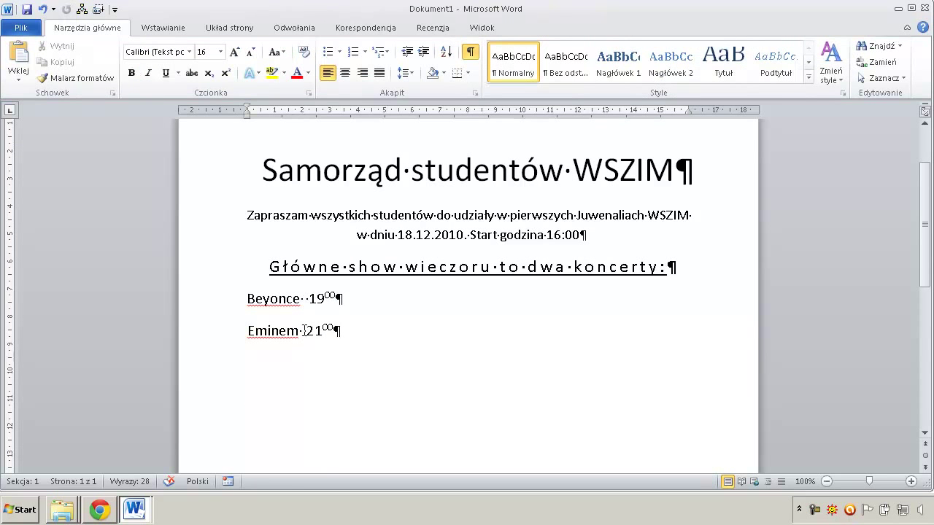
Step: Search Google Images for 'beyonce' and open a portrait preview
click(95, 516)
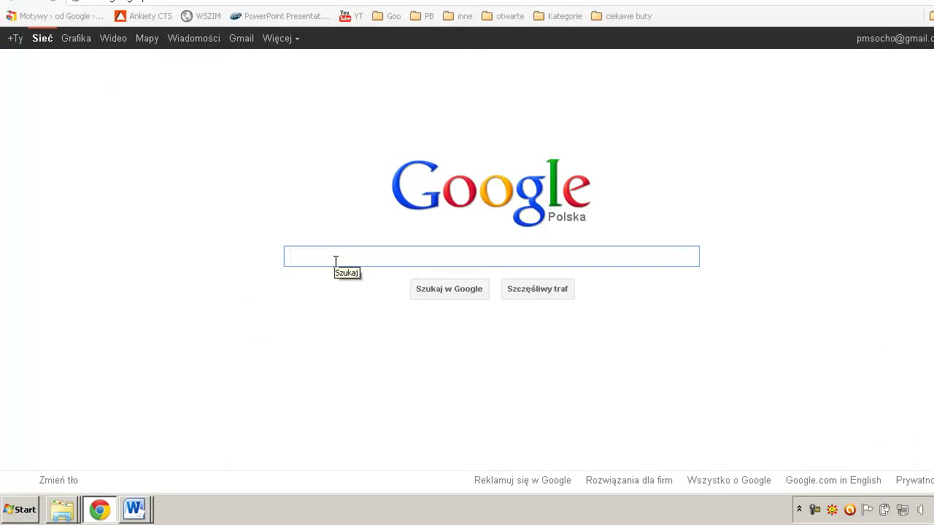
text(beyonce)
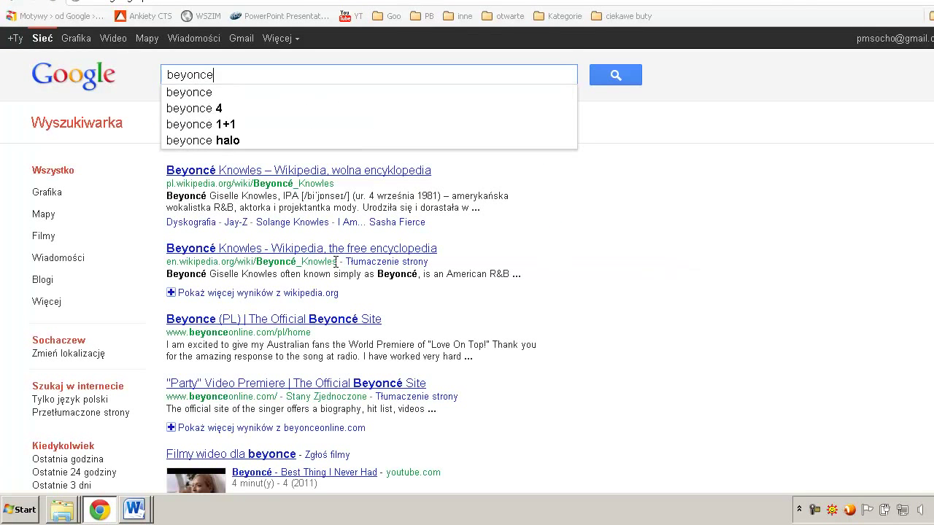
key(Return)
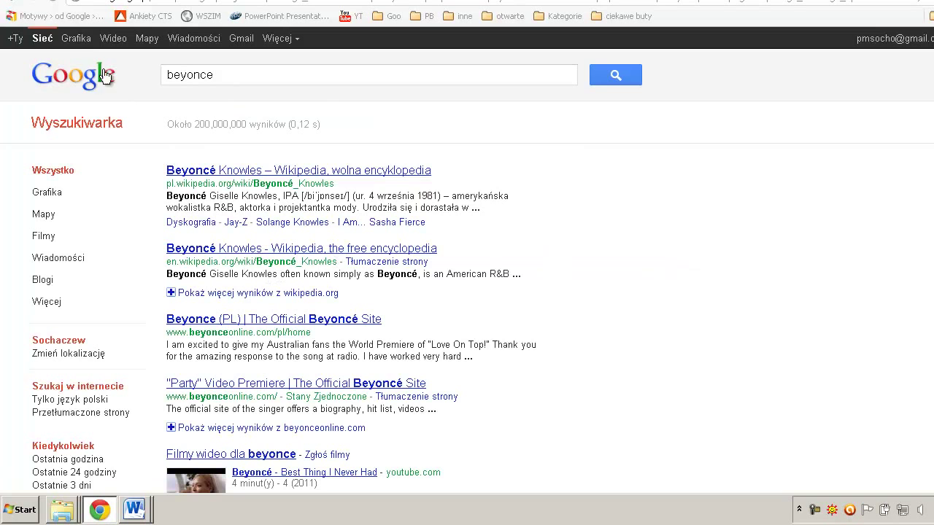
click(75, 38)
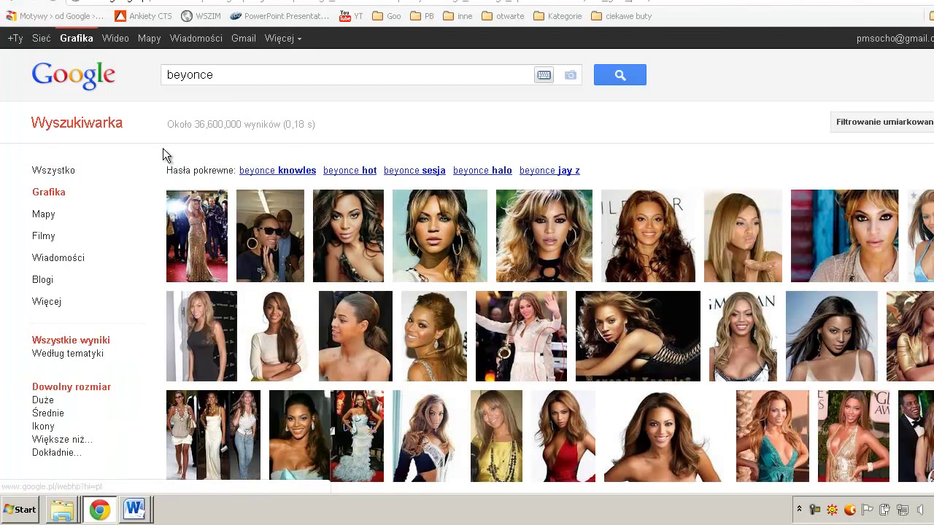
mouse_move(439, 236)
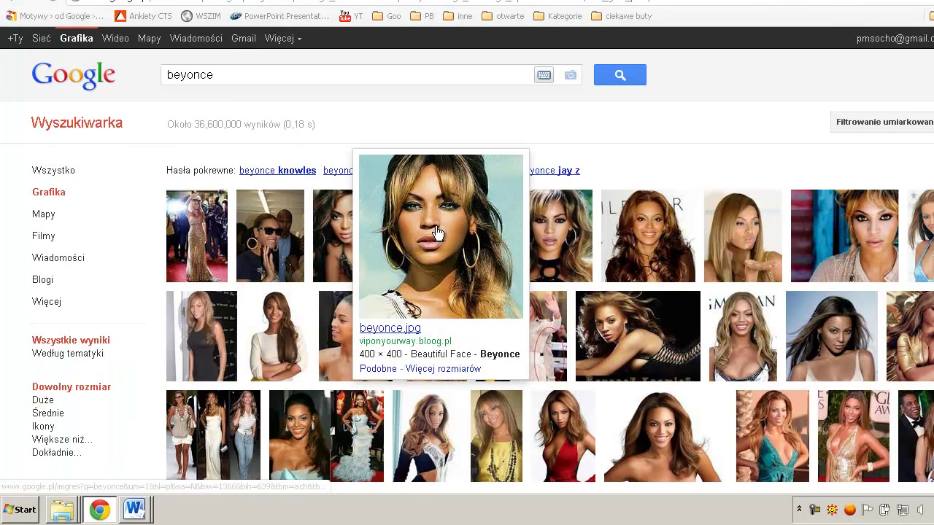
click(436, 232)
Step: Copy the Beyonce portrait and return to the Word flyer
right_click(397, 246)
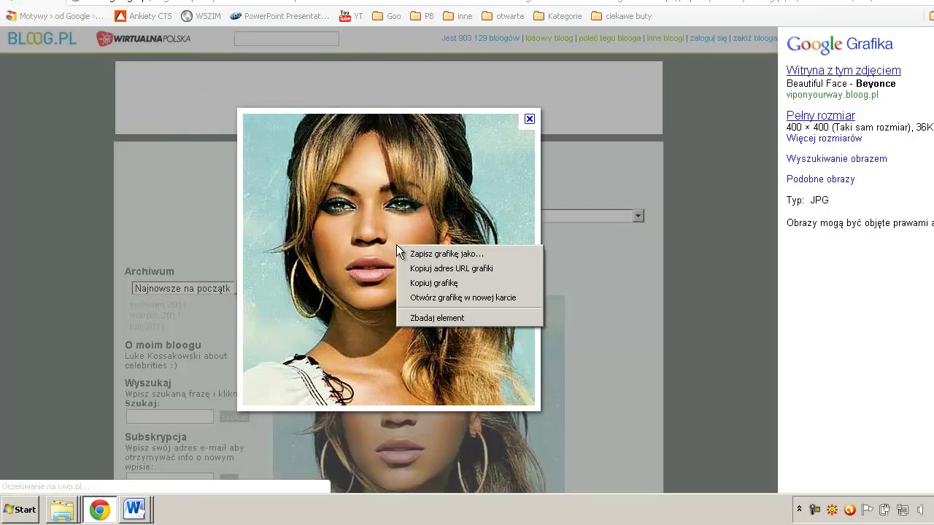
click(423, 281)
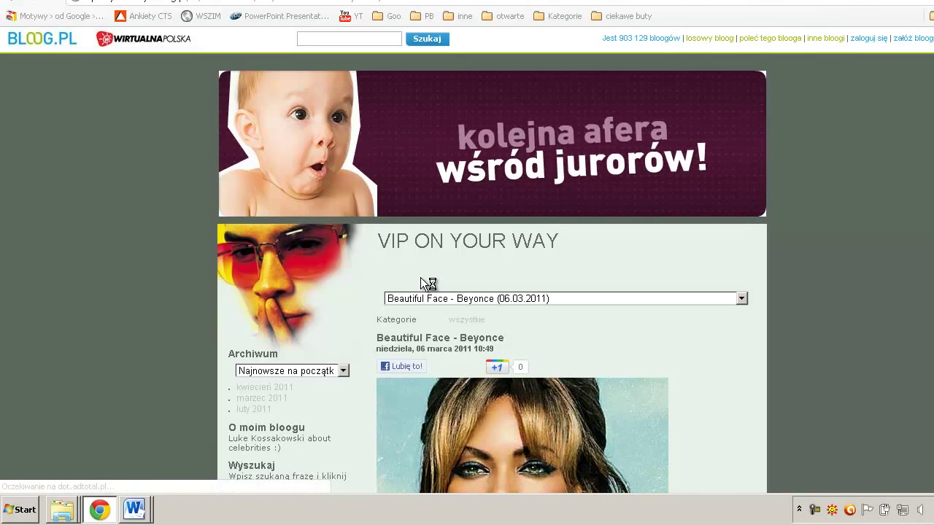
click(134, 509)
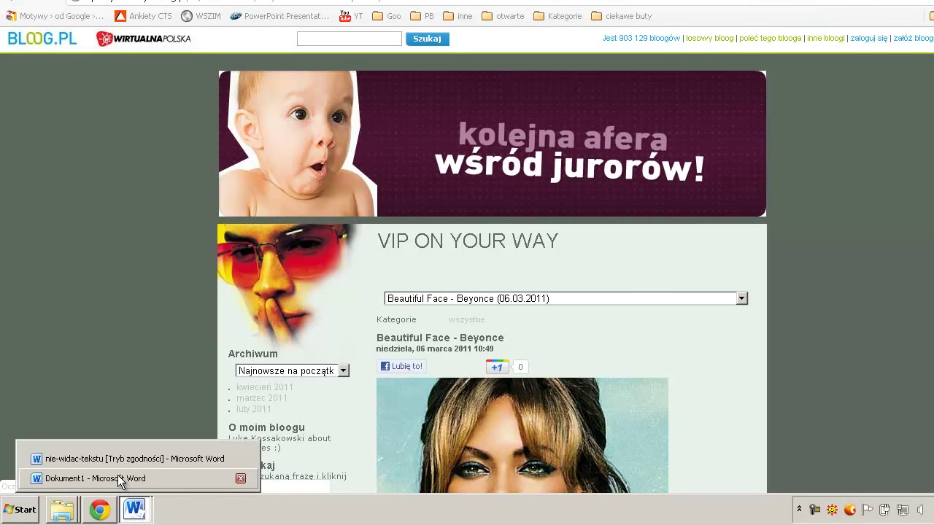
click(119, 479)
click(306, 299)
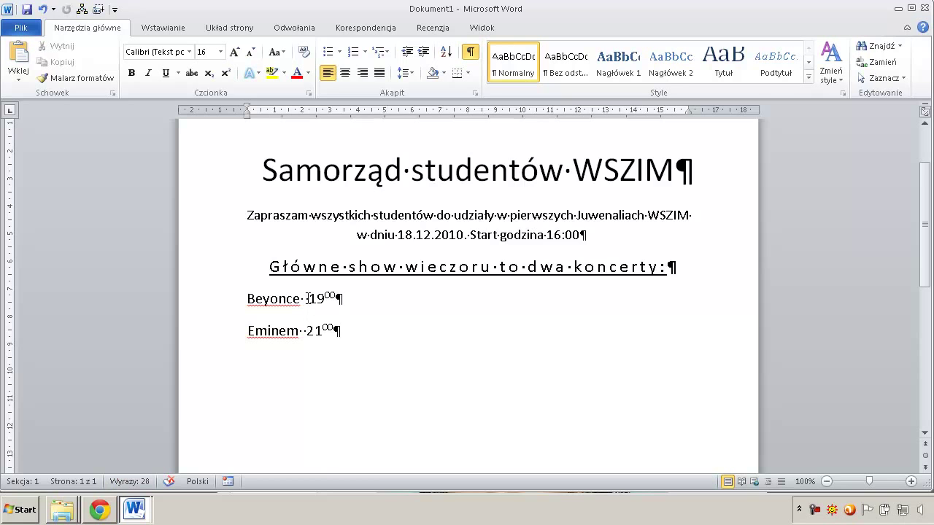
right_click(306, 299)
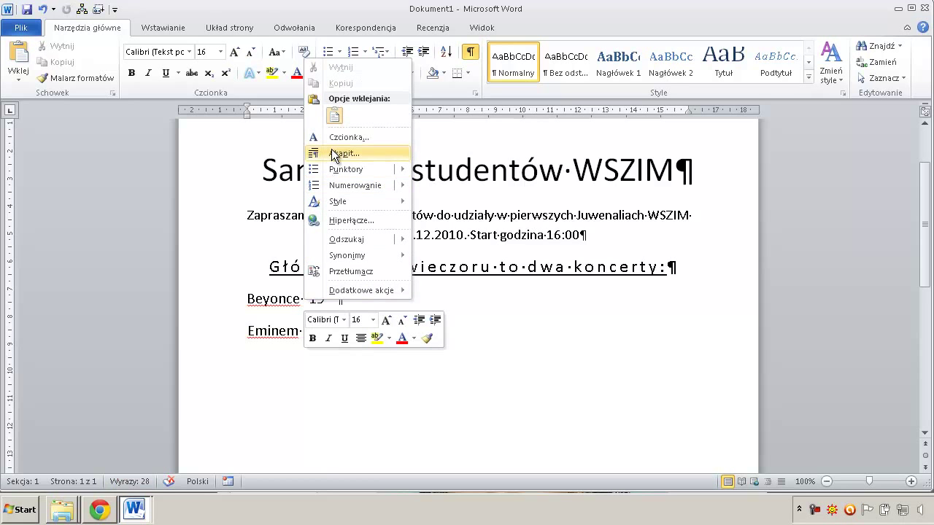
click(334, 118)
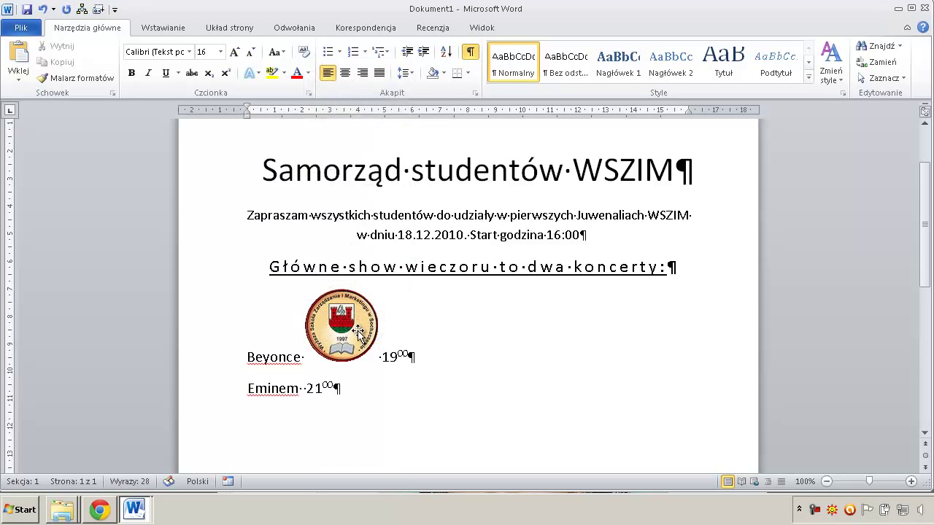
click(359, 334)
key(Delete)
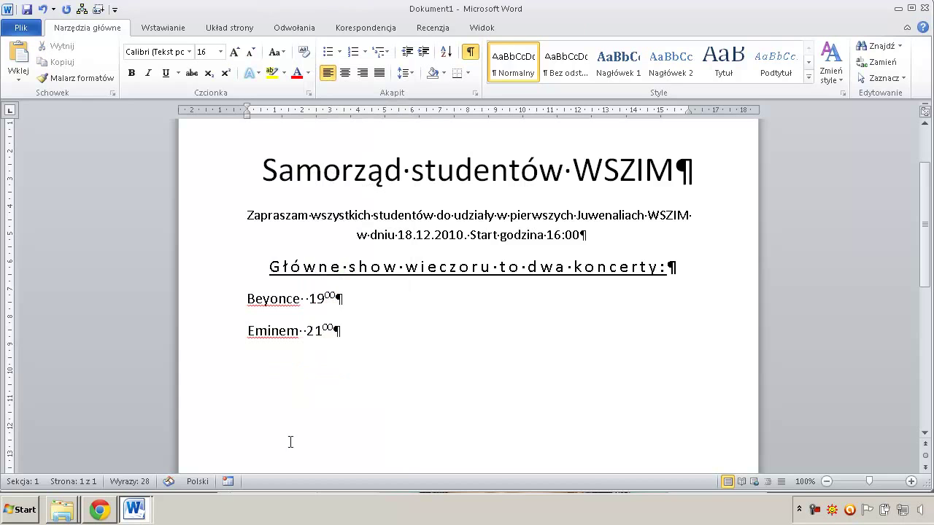
click(106, 511)
scroll(439, 429, down, 4)
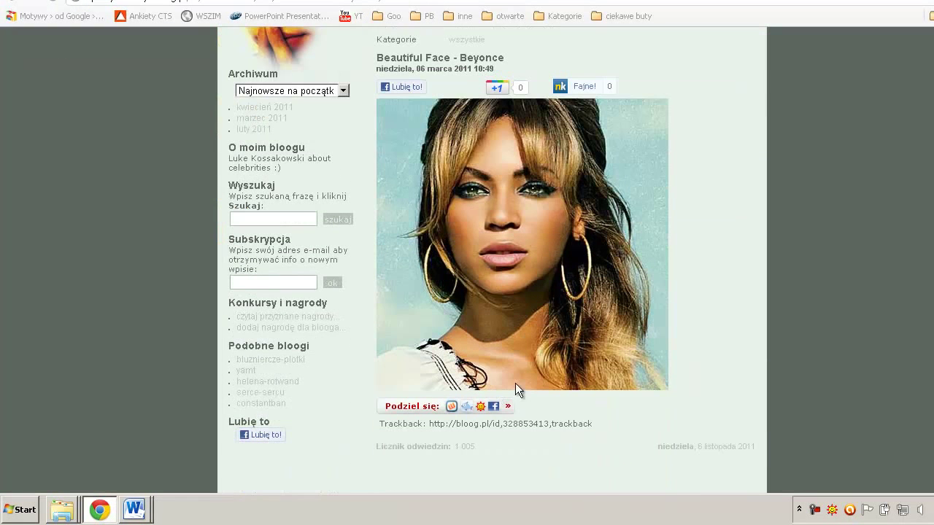
right_click(557, 223)
click(602, 262)
click(134, 509)
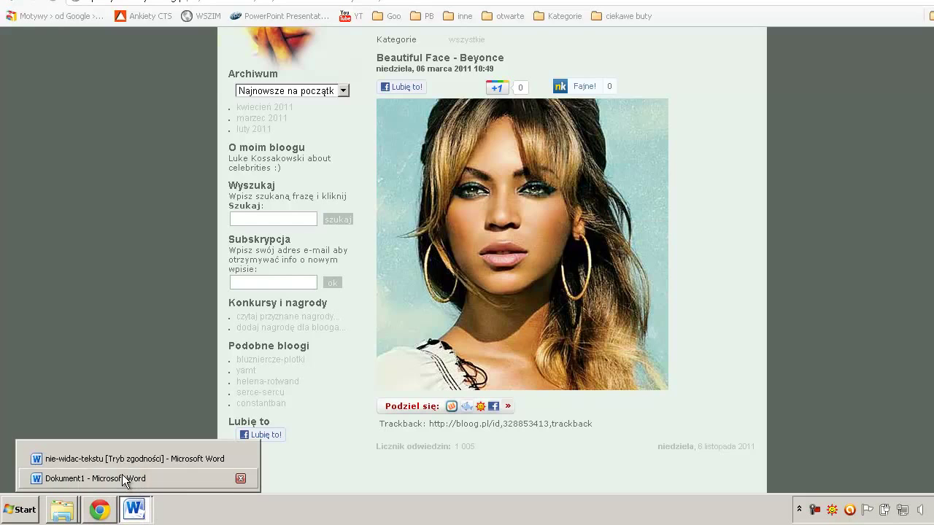
click(103, 479)
click(305, 299)
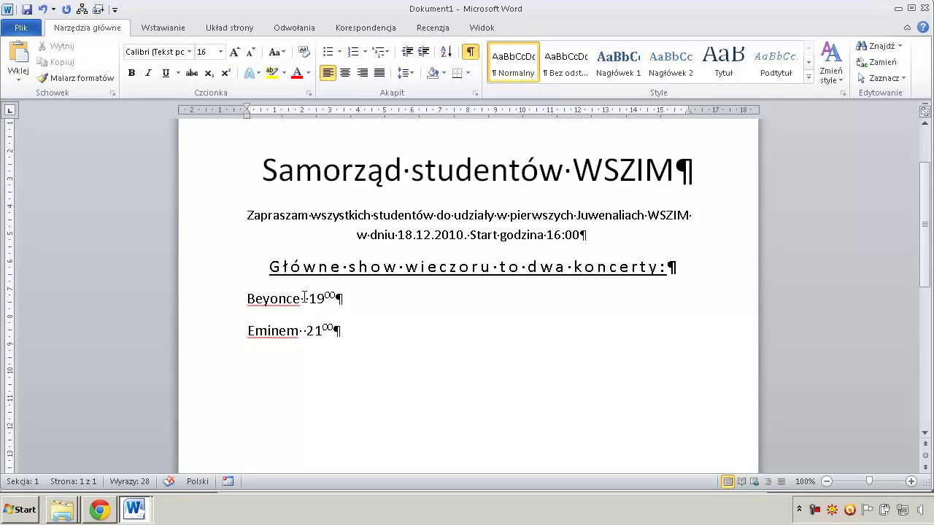
Step: Paste the Beyonce photo before 19, keeping source formatting, and shrink it to a smaller square
right_click(304, 298)
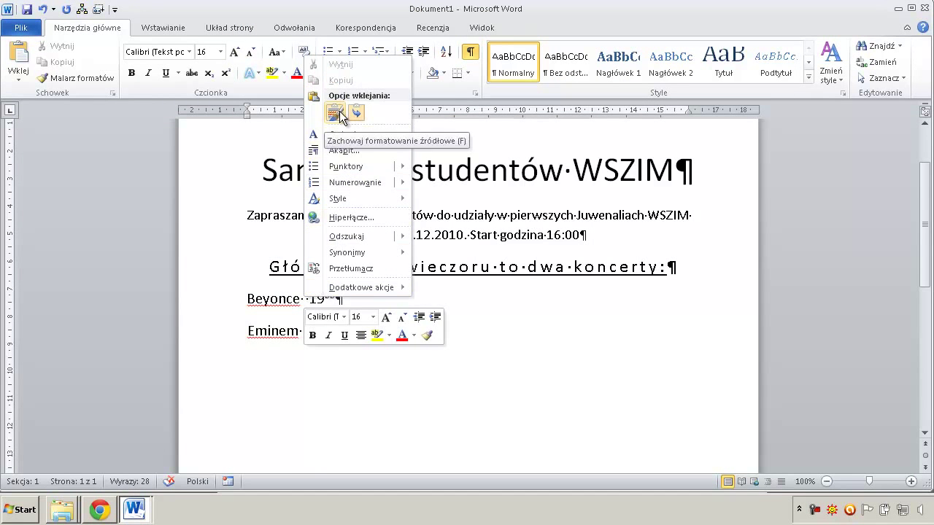
click(335, 113)
click(478, 314)
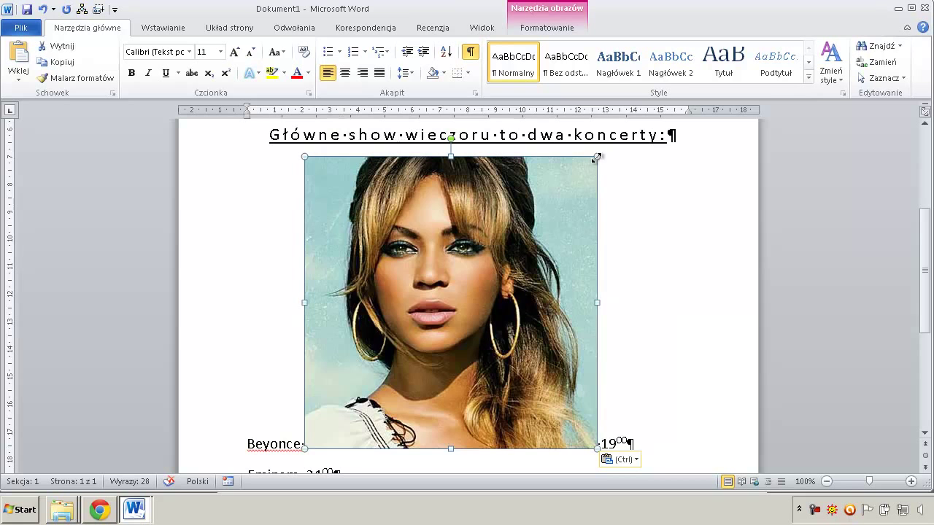
drag(596, 157, 512, 242)
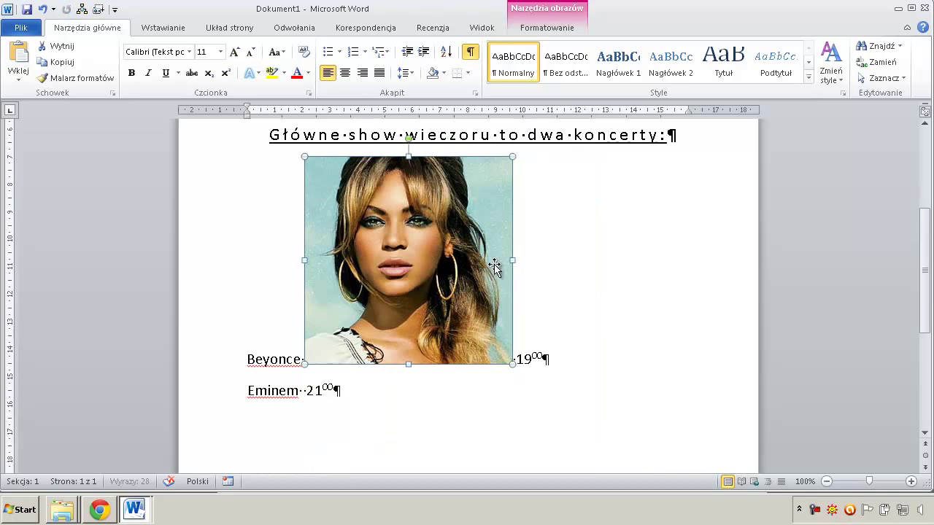
scroll(421, 312, down, 2)
click(305, 321)
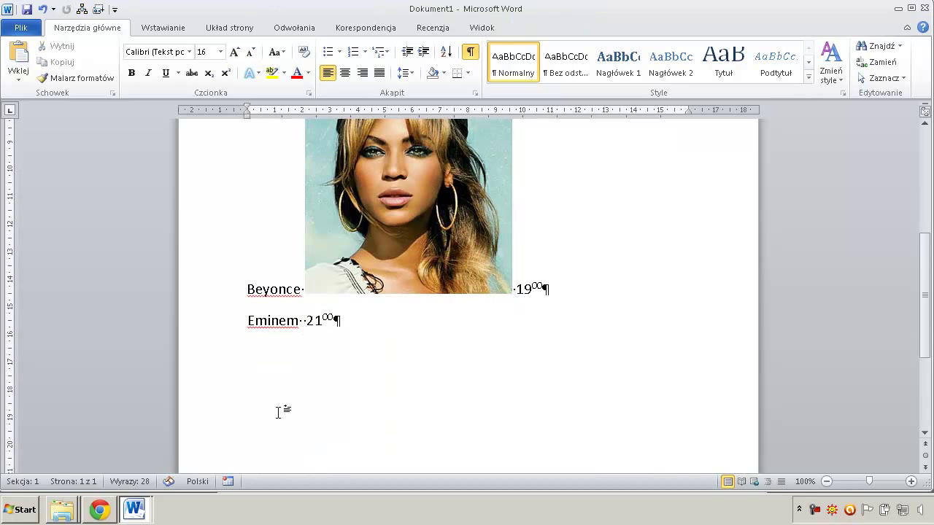
click(107, 512)
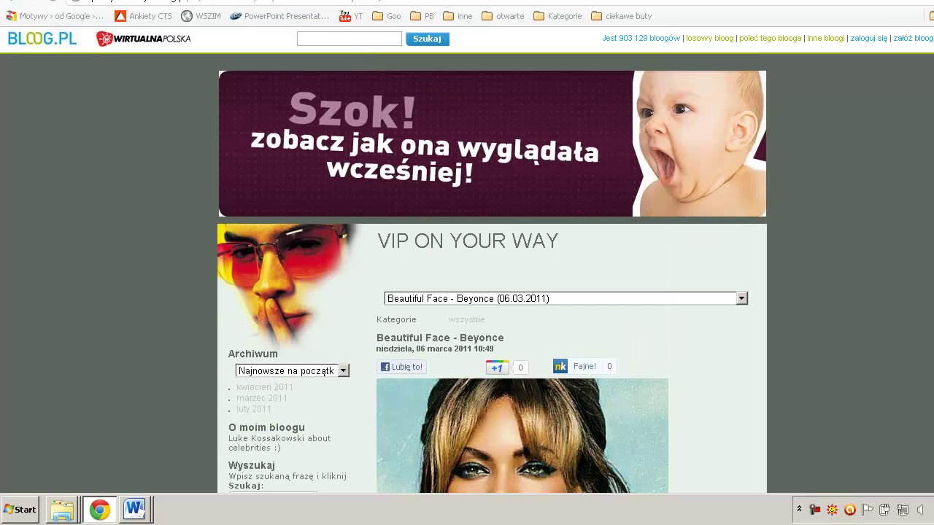
Step: Change the Google Images search from beyonce to 'eminem'
click(13, 2)
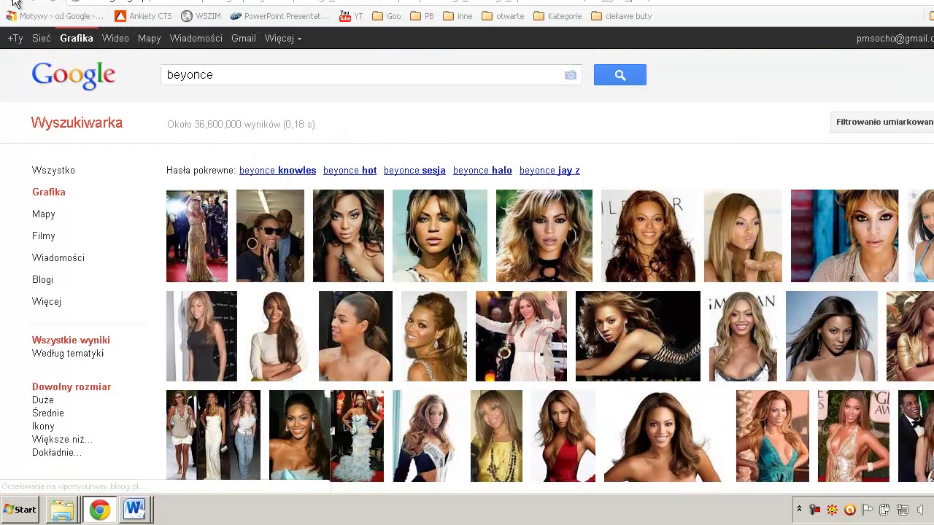
double_click(223, 74)
text(eminem)
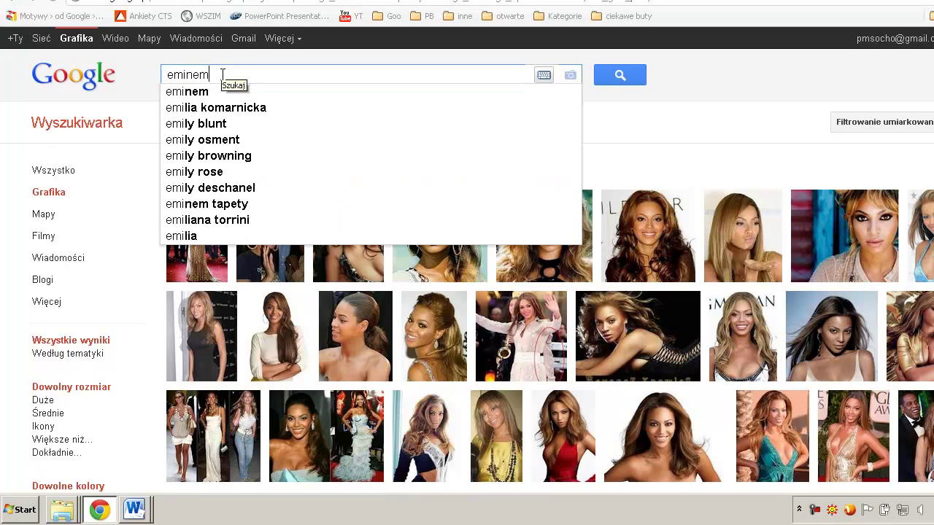
key(Return)
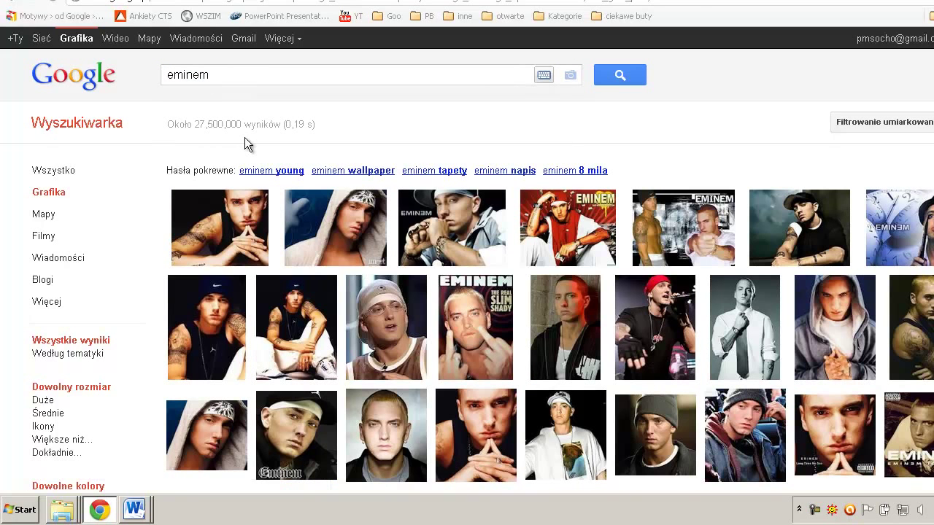
mouse_move(295, 228)
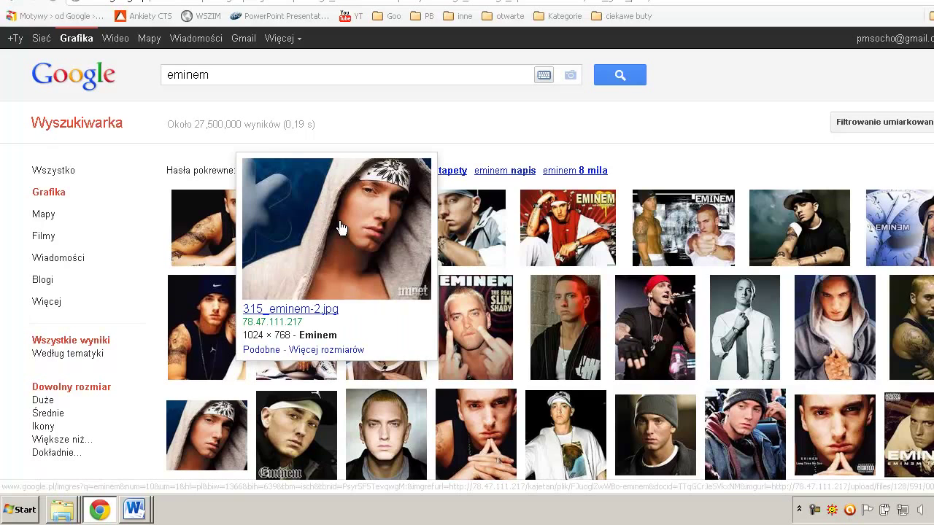
Step: Open an Eminem photo preview and copy the image
click(806, 242)
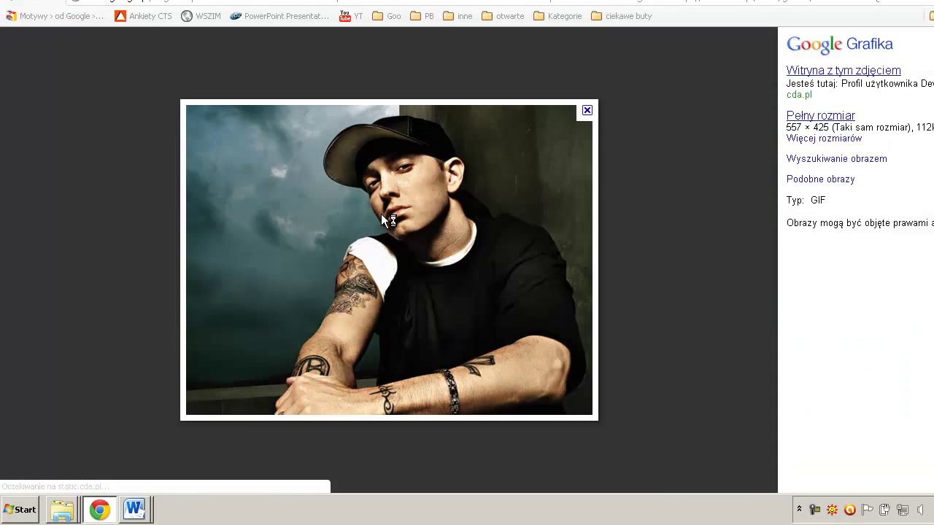
right_click(368, 225)
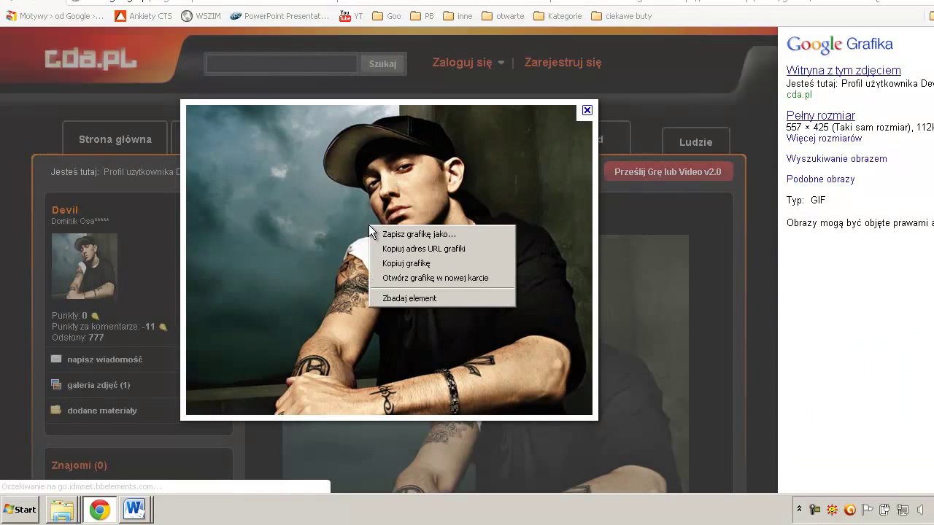
click(403, 263)
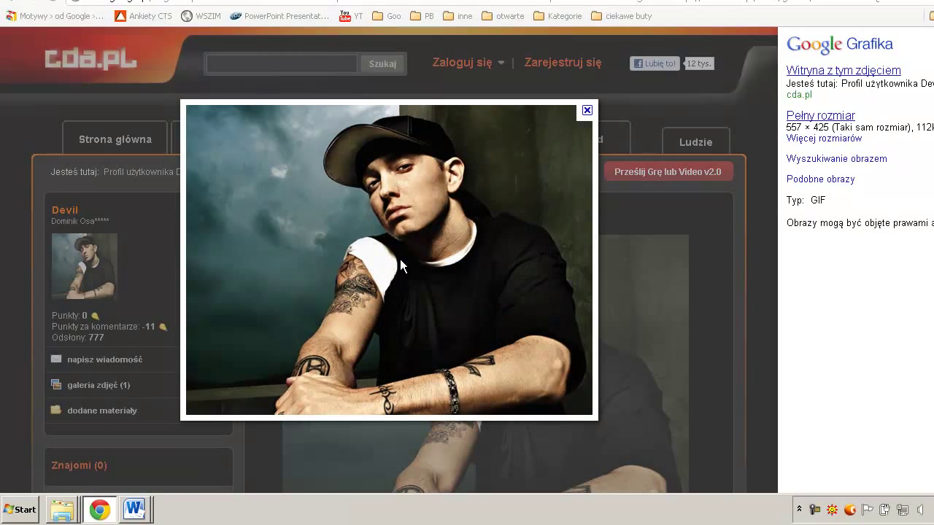
click(133, 509)
Step: Paste the Eminem photo before the 21⁰⁰ time and shrink it with a corner handle
click(112, 474)
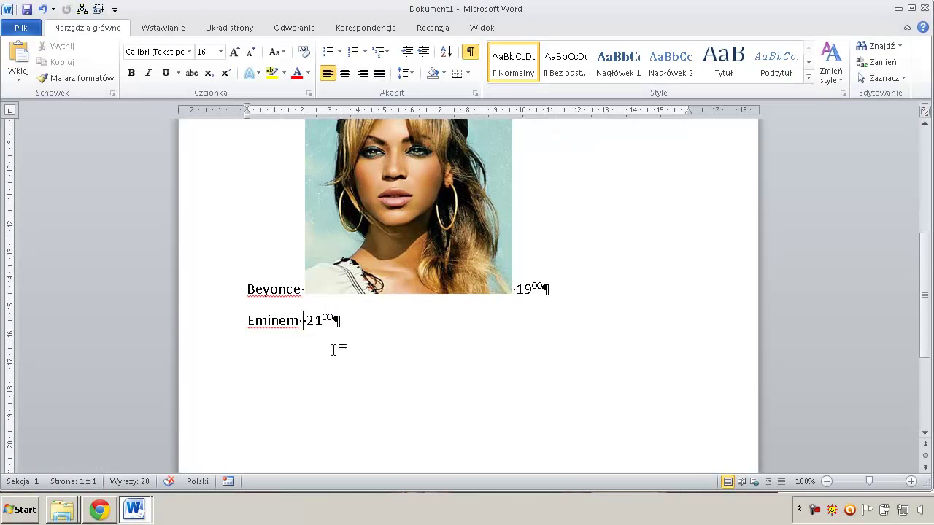
right_click(303, 321)
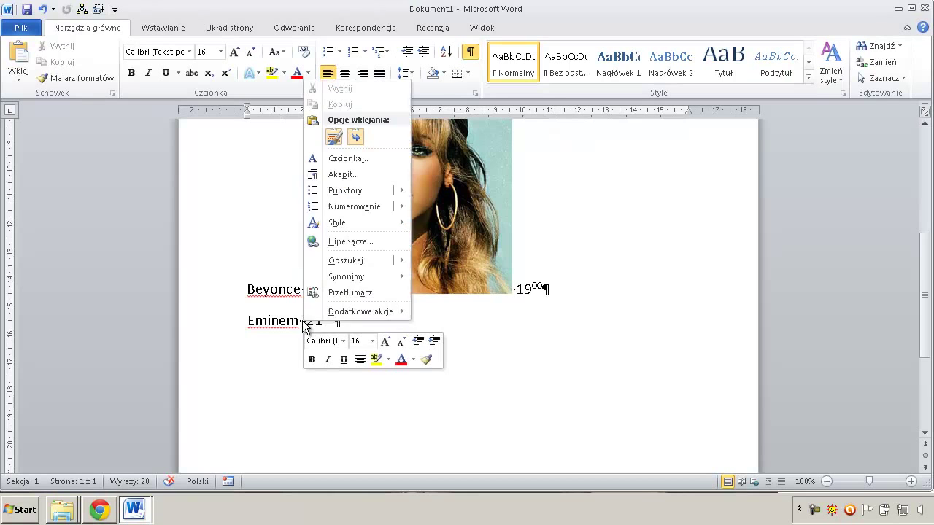
click(336, 193)
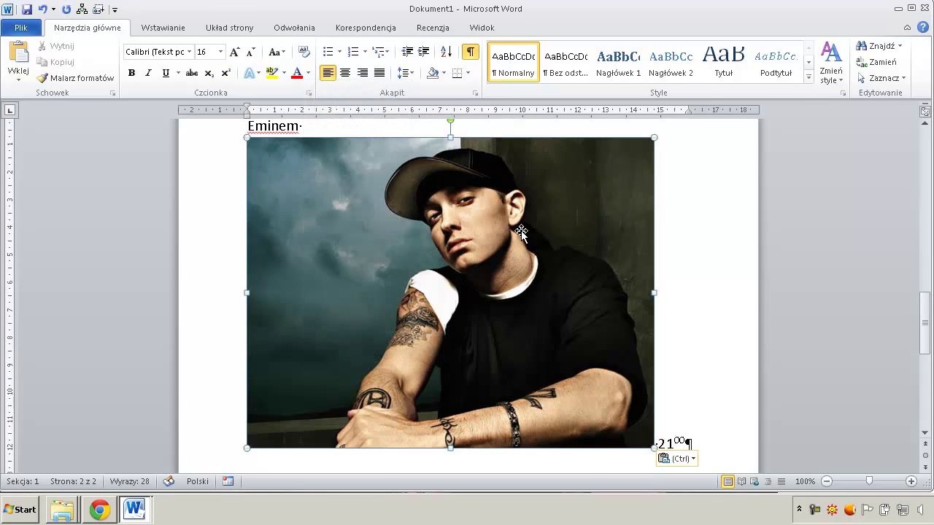
click(642, 196)
drag(654, 138, 509, 248)
Step: Centre the Beyonce and Eminem performer lines
scroll(493, 248, up, 2)
scroll(493, 248, up, 2)
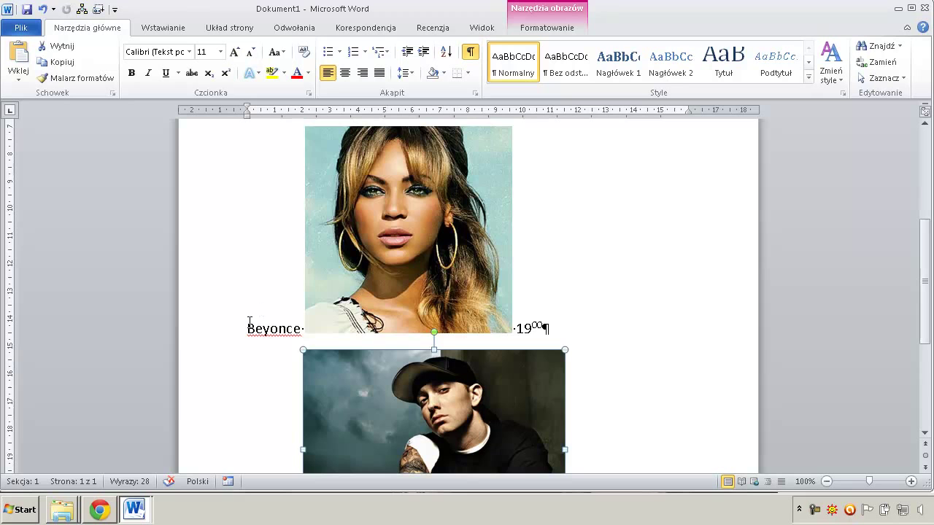
drag(246, 326, 292, 432)
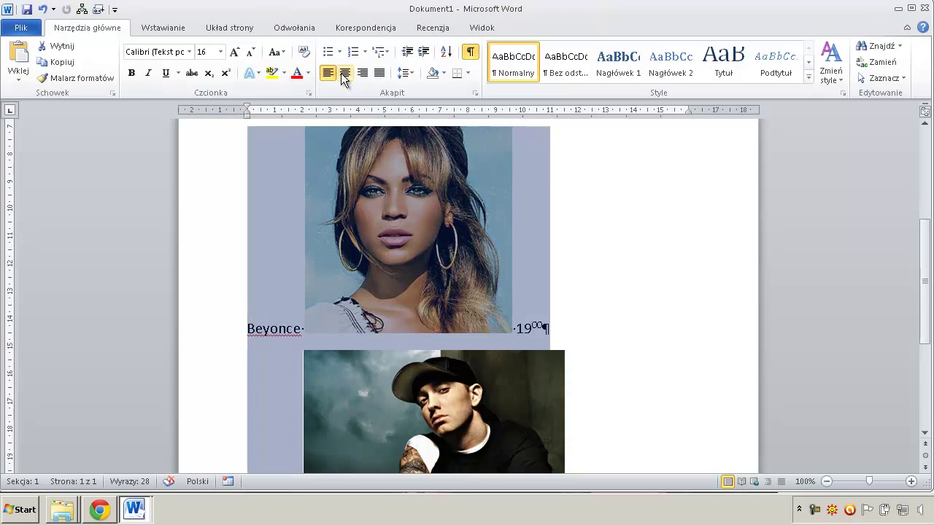
click(344, 72)
click(607, 323)
click(546, 310)
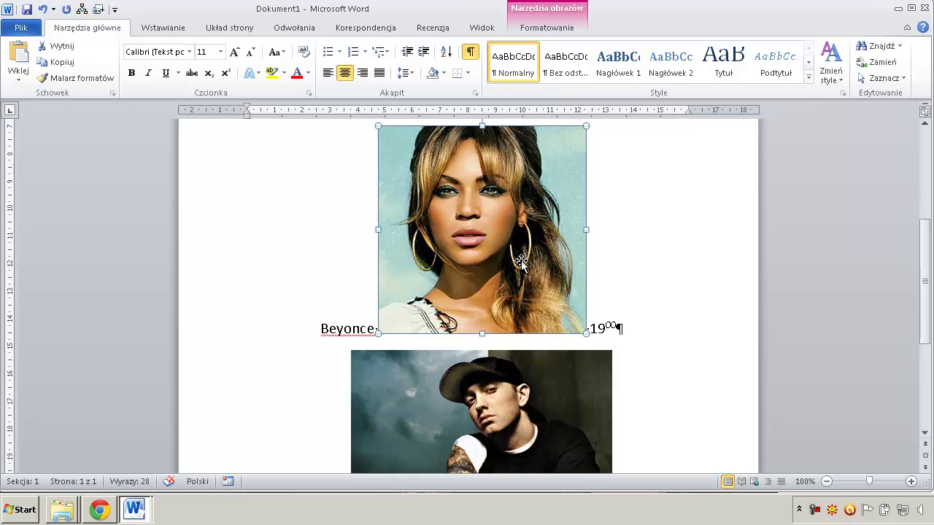
scroll(521, 261, up, 2)
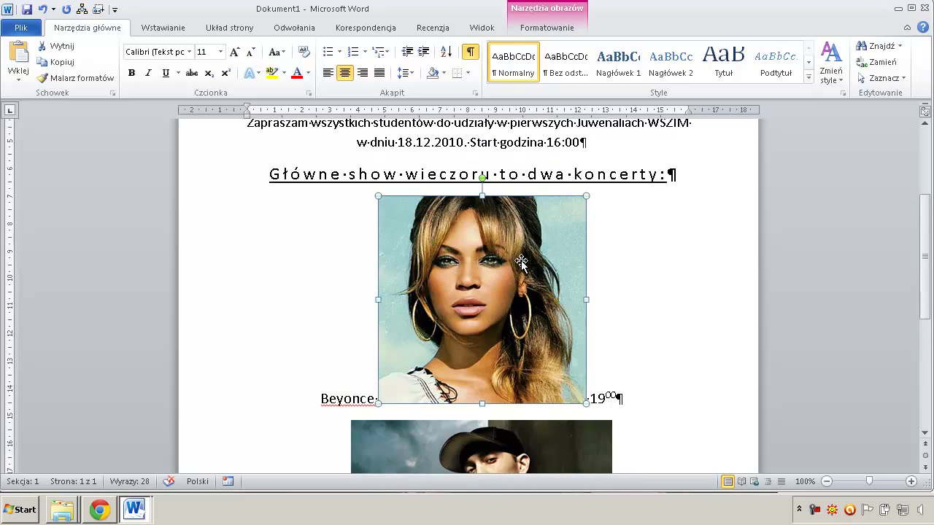
double_click(343, 405)
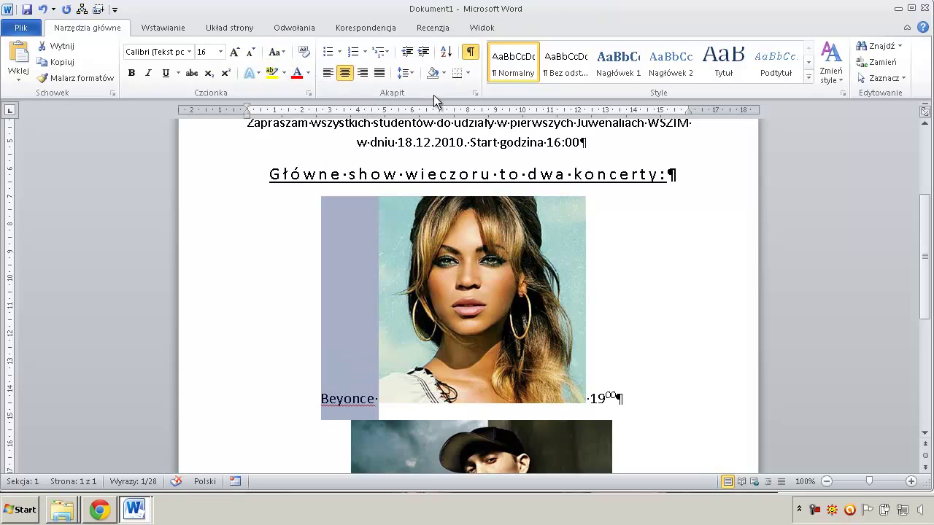
Step: Set the word Beyonce's position to Raised by 85 pt in the Font dialog
click(311, 91)
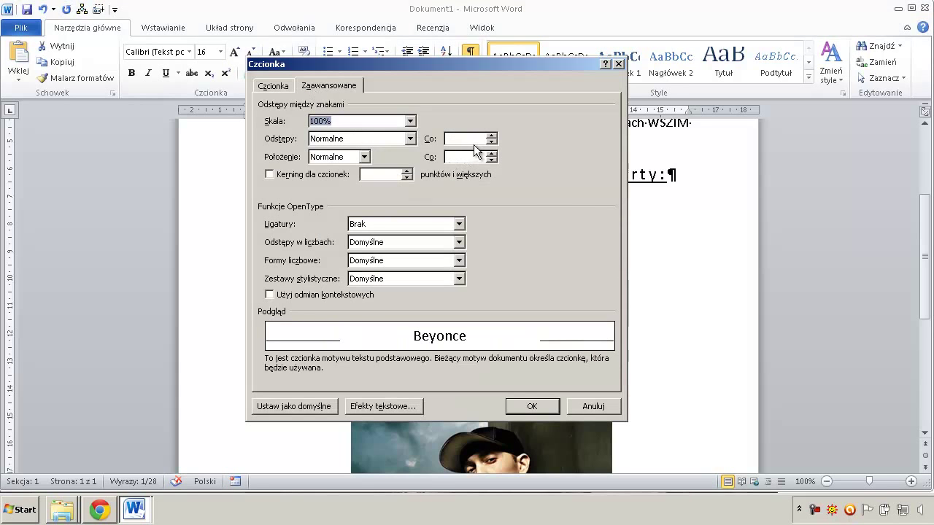
click(363, 156)
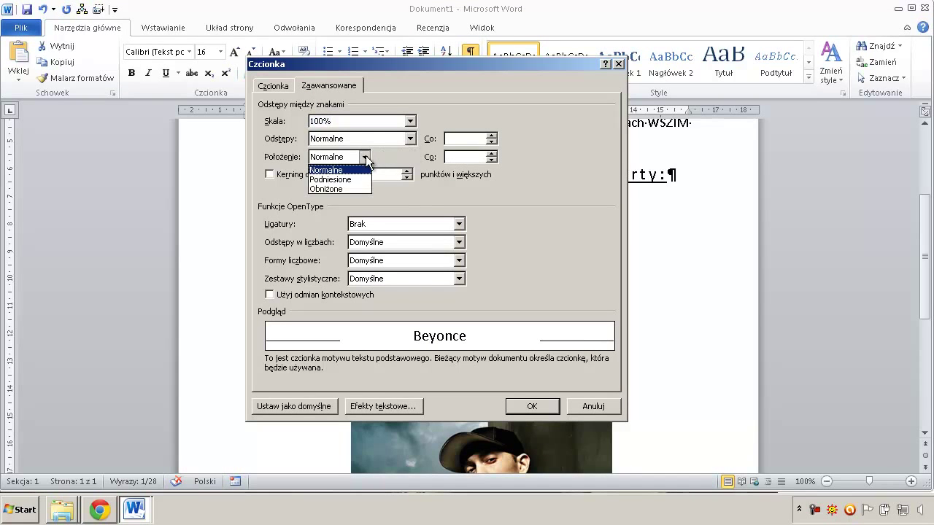
click(356, 179)
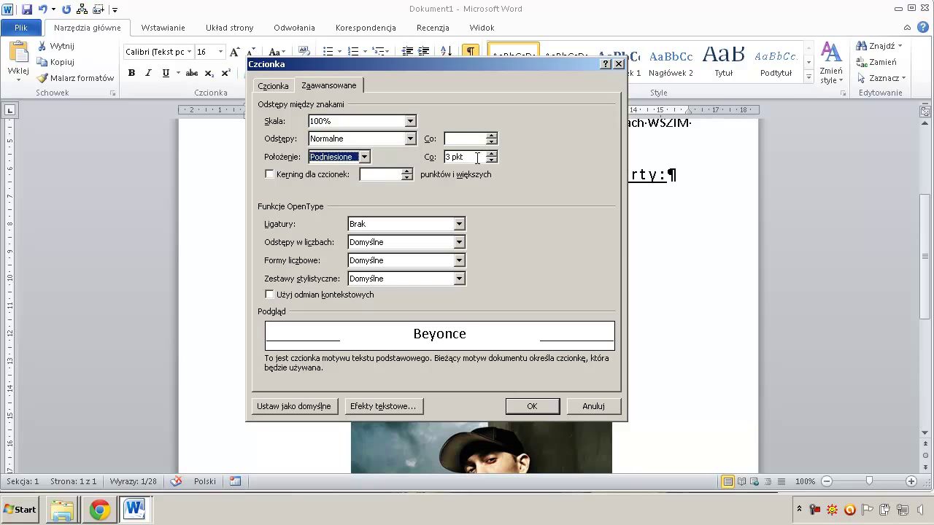
drag(478, 158, 418, 159)
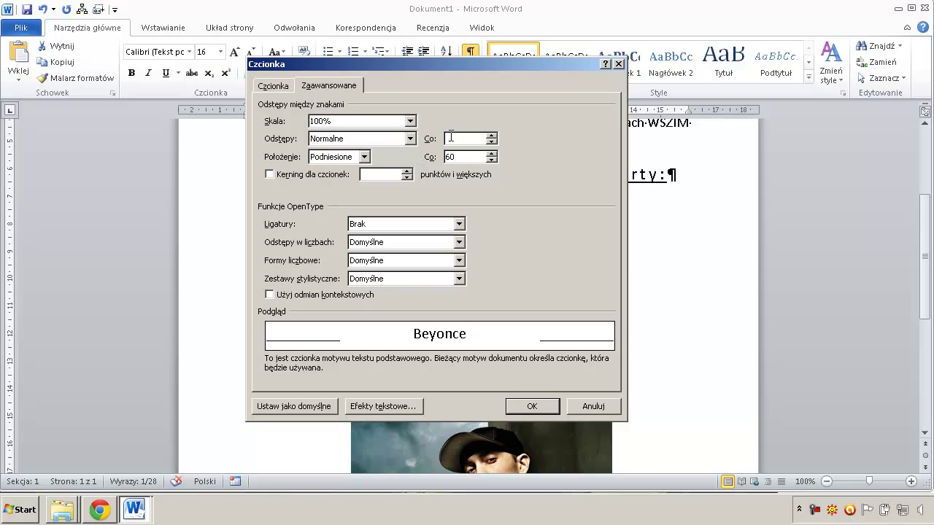
click(541, 408)
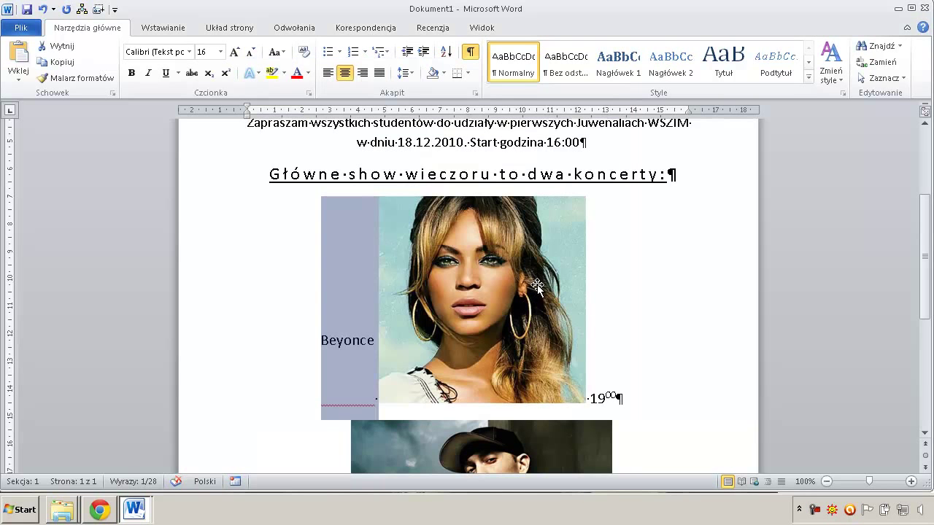
click(310, 93)
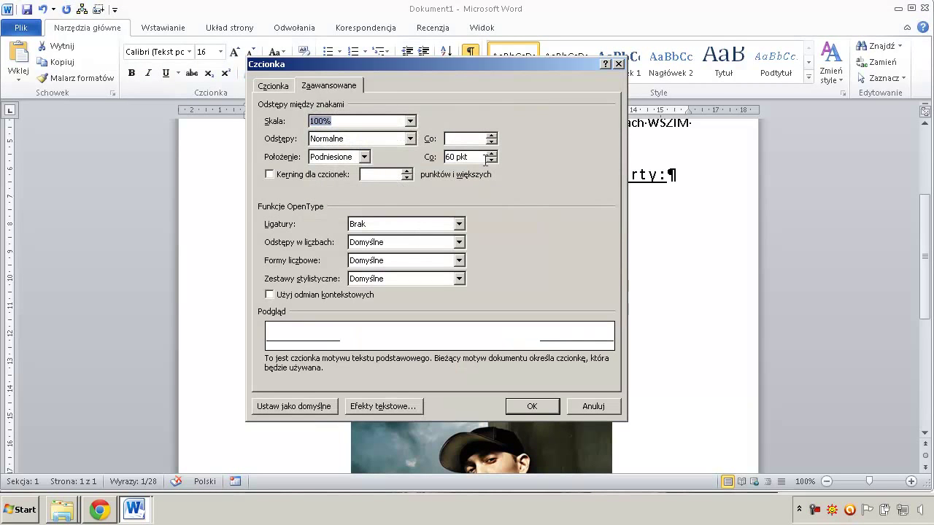
drag(470, 157, 418, 157)
Step: Raise Beyonce by 85 pt to the photo's middle height
text(85)
click(532, 406)
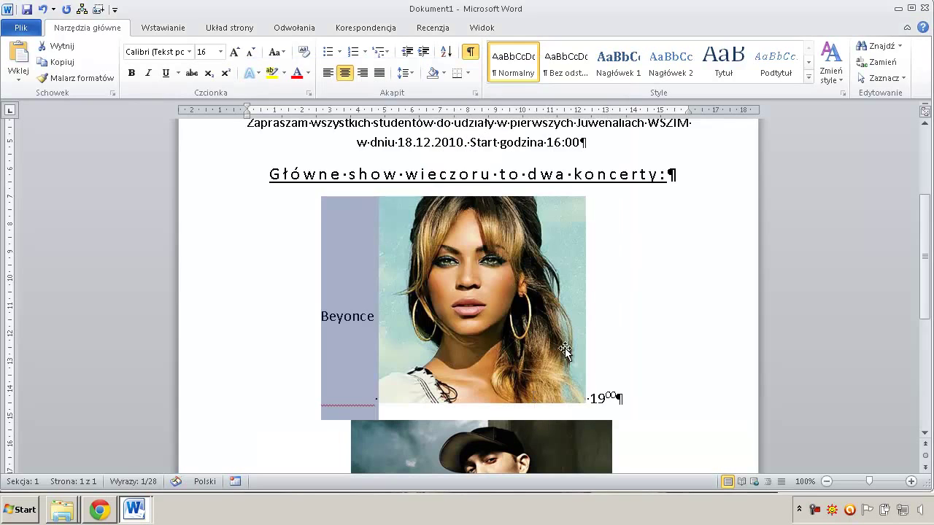
drag(577, 394, 615, 397)
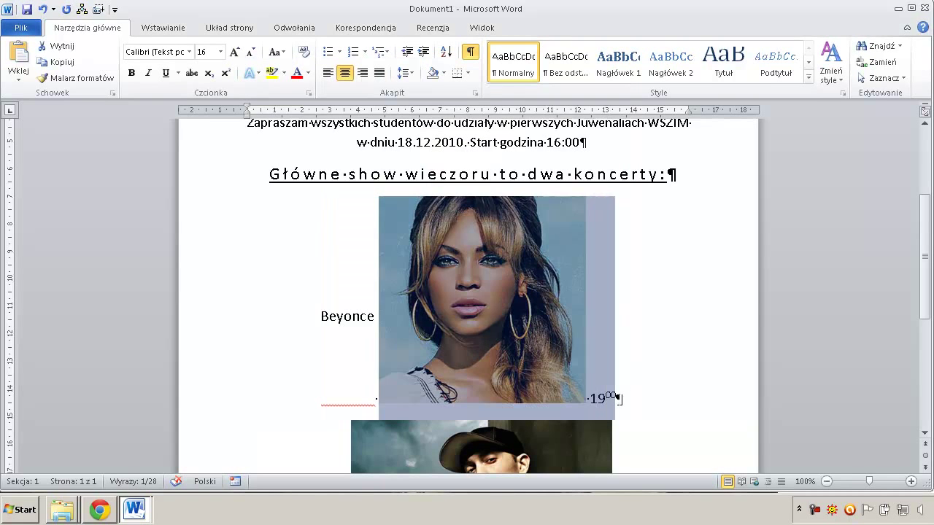
click(613, 398)
click(352, 316)
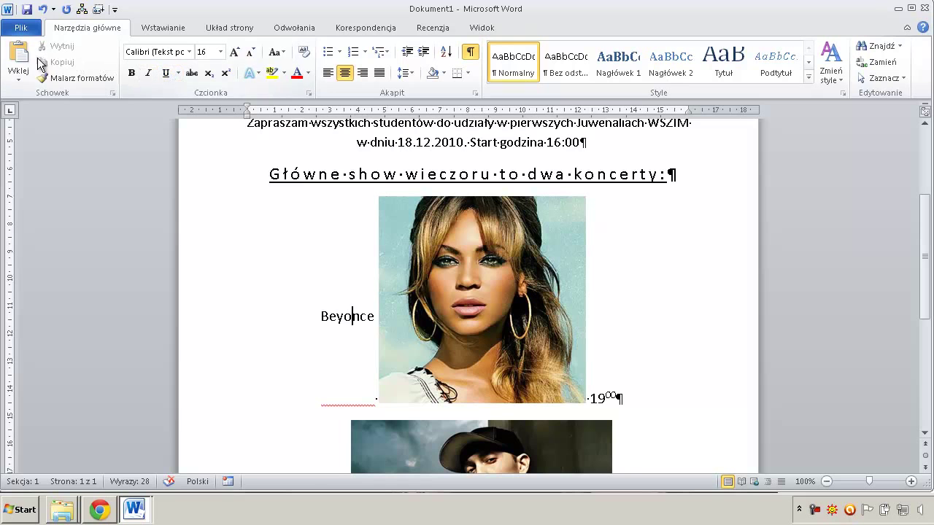
Step: Copy Beyonce's raised formatting onto the 1900 time with Format Painter
click(65, 80)
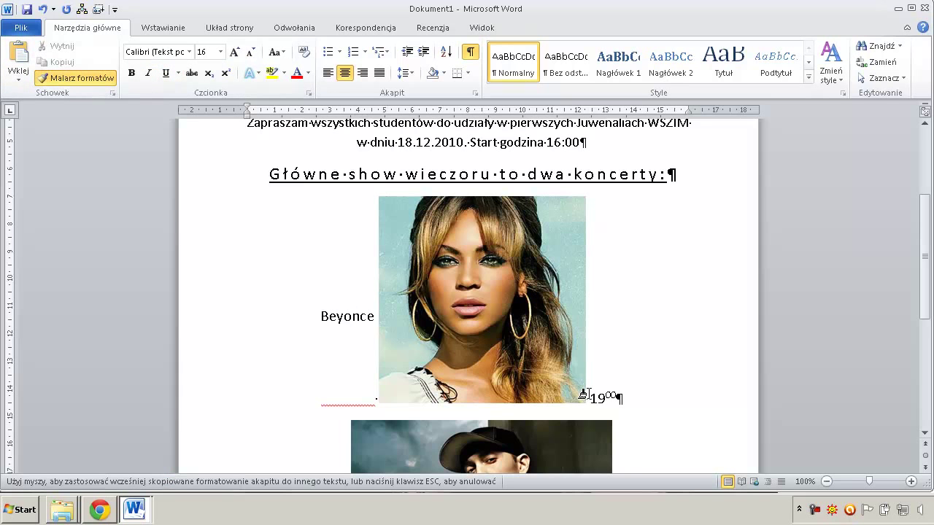
drag(584, 398, 617, 398)
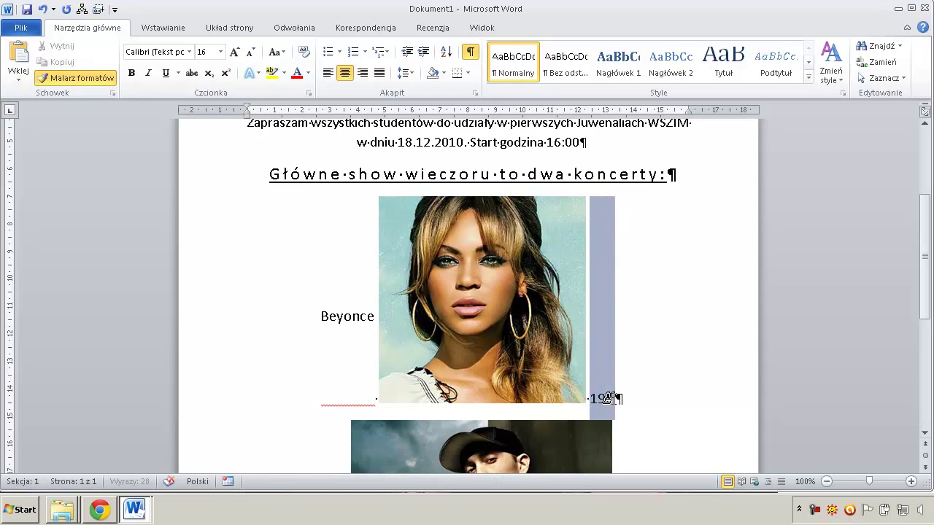
scroll(447, 341, down, 3)
click(334, 211)
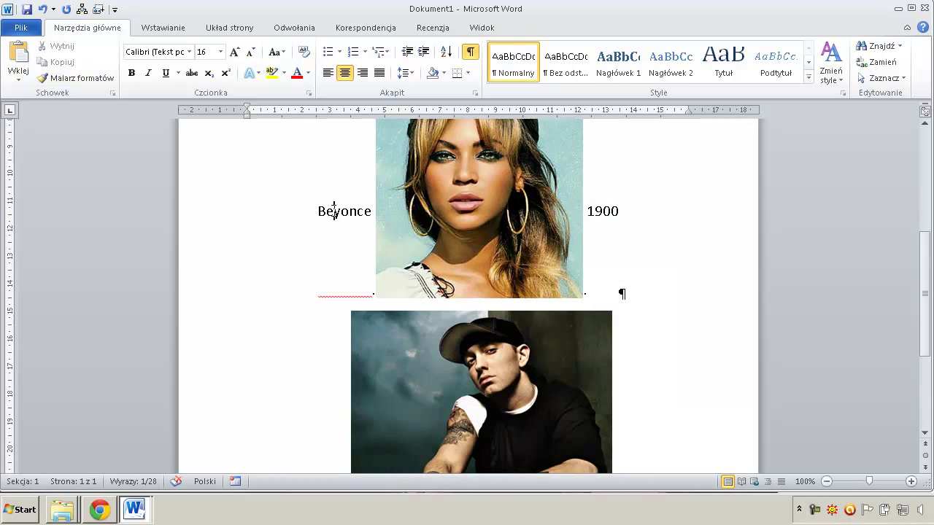
Step: Paint the same raised formatting onto Eminem and his 2100 time
click(69, 79)
scroll(233, 255, down, 4)
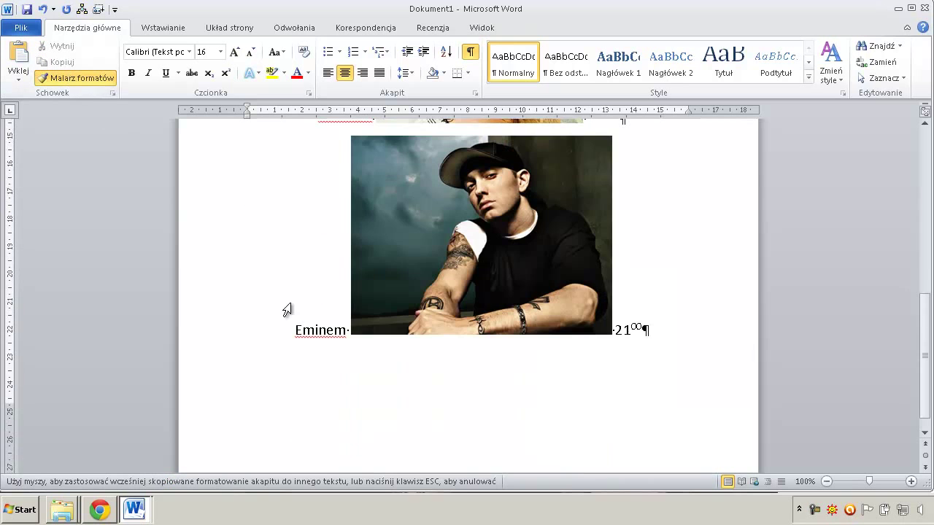
mouse_move(292, 330)
mouse_down()
mouse_move(338, 333)
mouse_move(335, 322)
mouse_up()
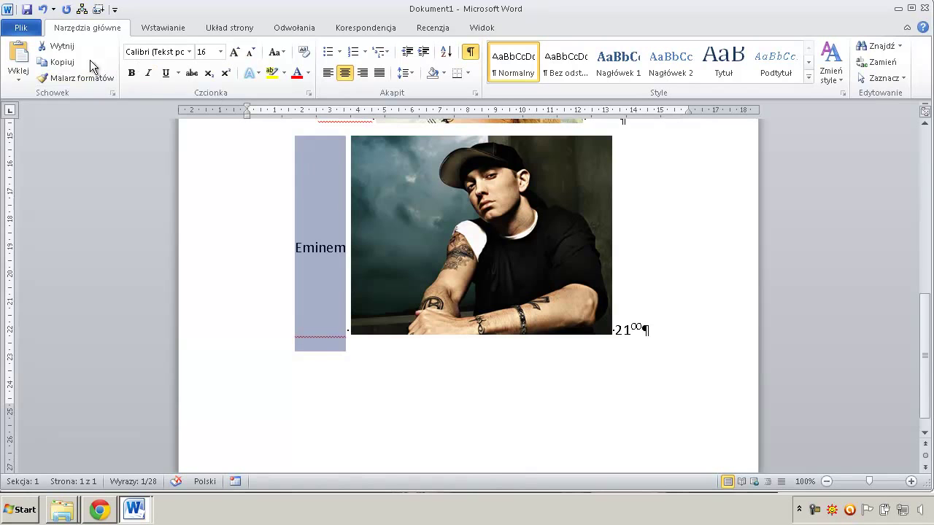
click(76, 79)
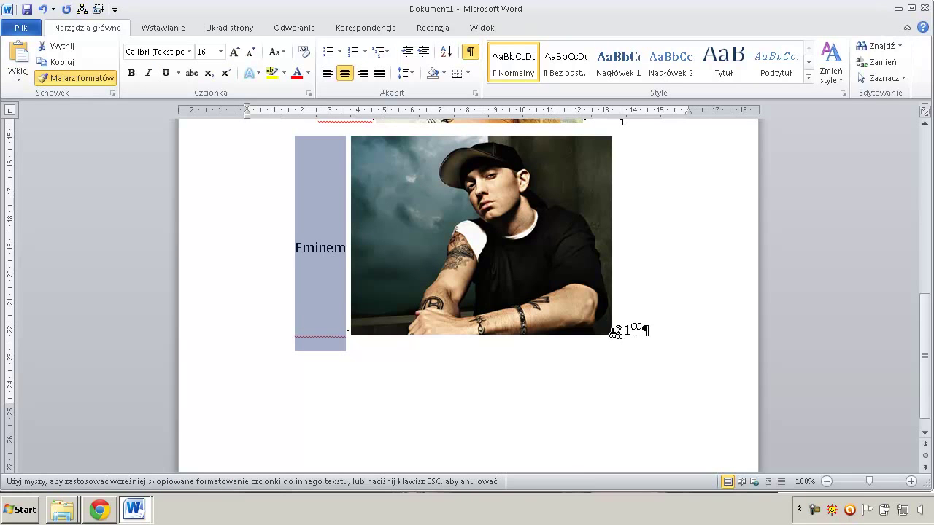
drag(616, 332, 642, 328)
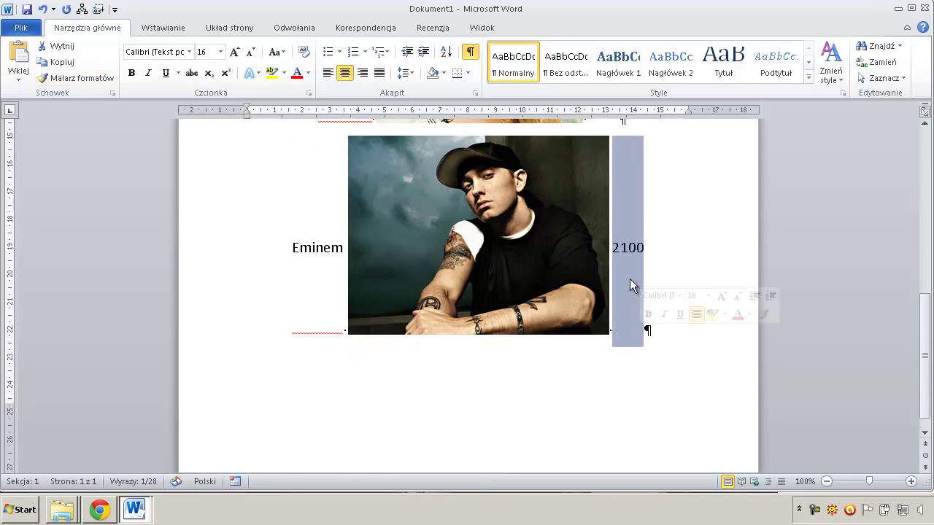
click(624, 246)
Step: Make the 00 of 1900 superscript and select the 00 of 2100
scroll(624, 247, up, 5)
click(608, 216)
drag(608, 216, 618, 216)
click(226, 72)
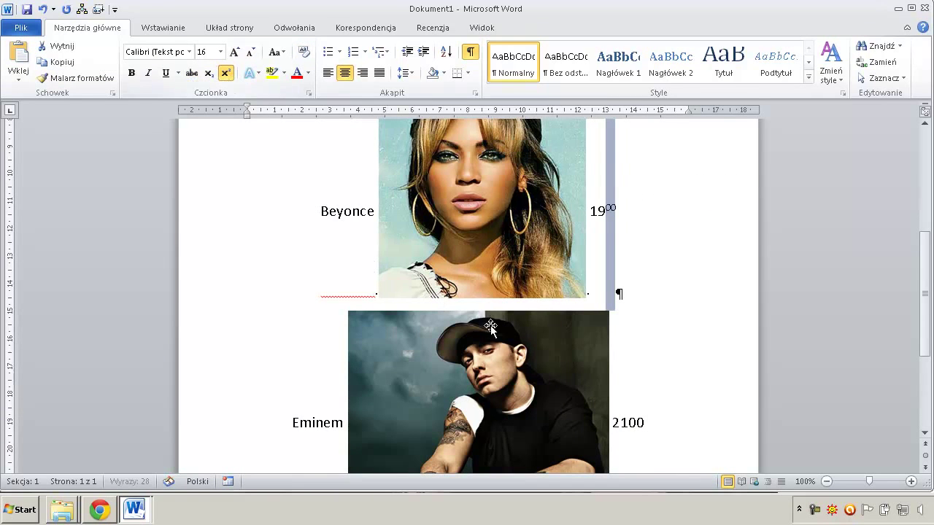
drag(629, 423, 645, 424)
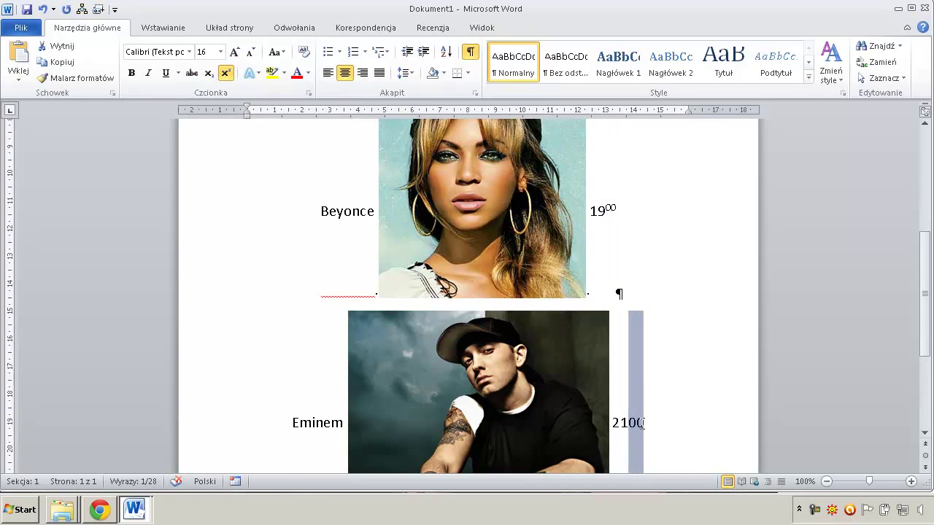
Step: Superscript 2100's 00 and give the Beyonce and Eminem photos the Soft Edge Rectangle style
click(228, 73)
click(455, 188)
click(566, 27)
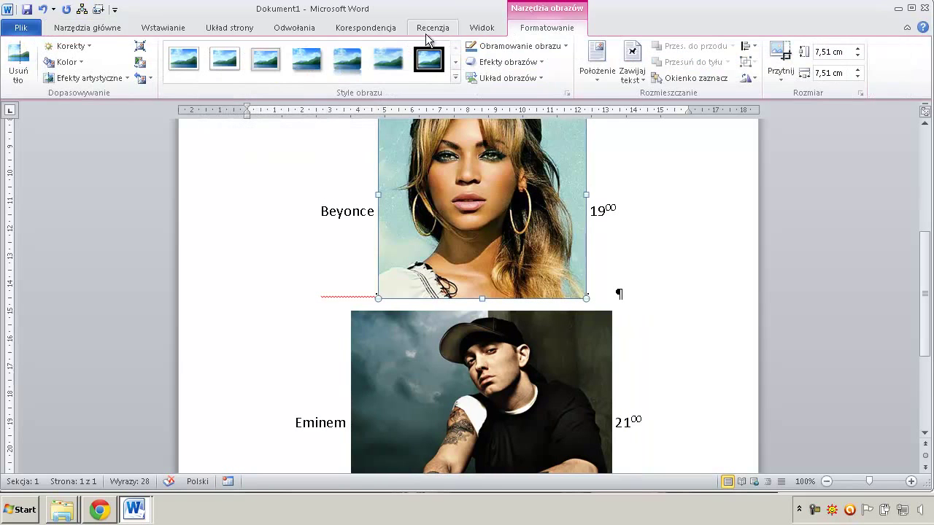
click(386, 62)
click(517, 359)
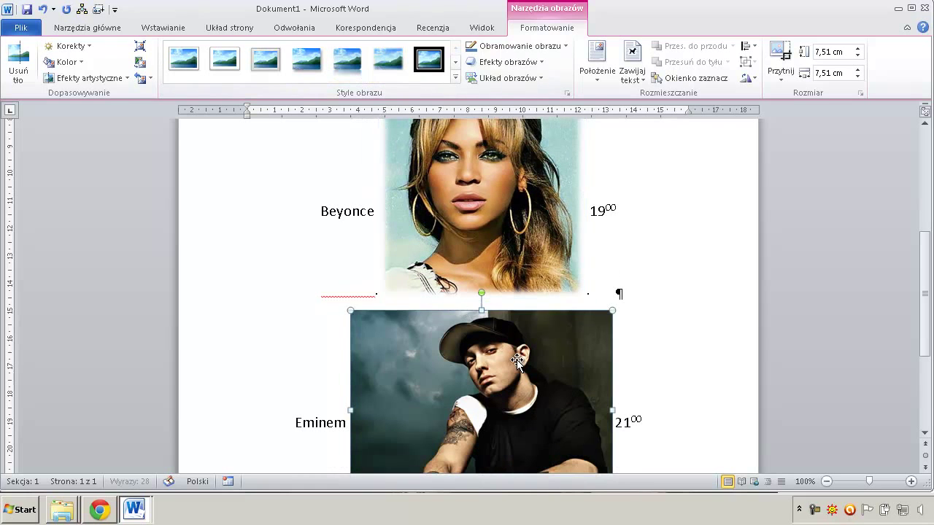
click(386, 72)
Step: Zoom out to review the whole one-page flyer
scroll(656, 288, down, 2)
scroll(656, 288, down, 1)
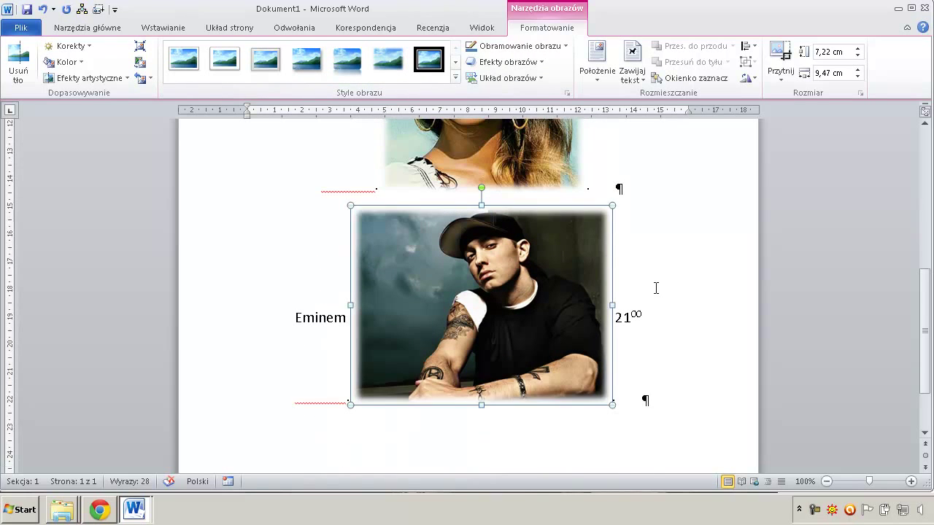
click(827, 481)
click(827, 481)
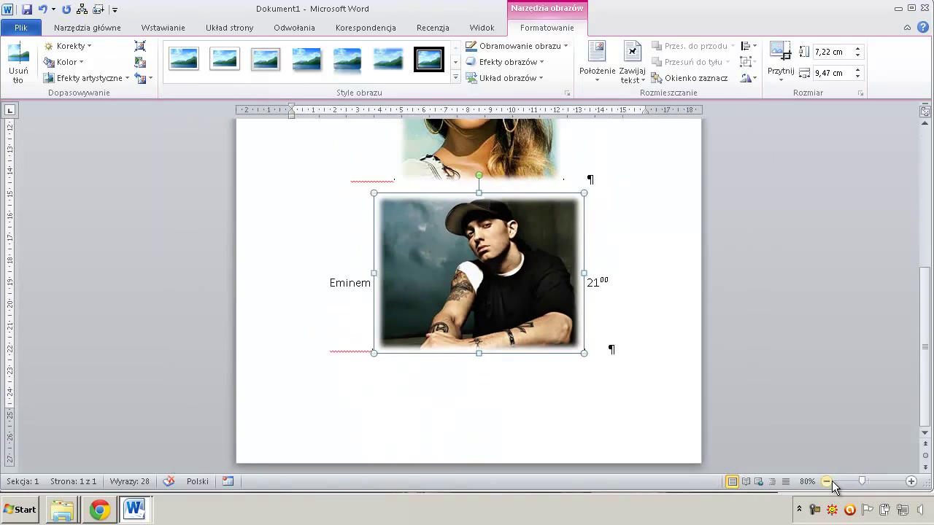
click(827, 481)
click(826, 482)
click(827, 482)
click(827, 481)
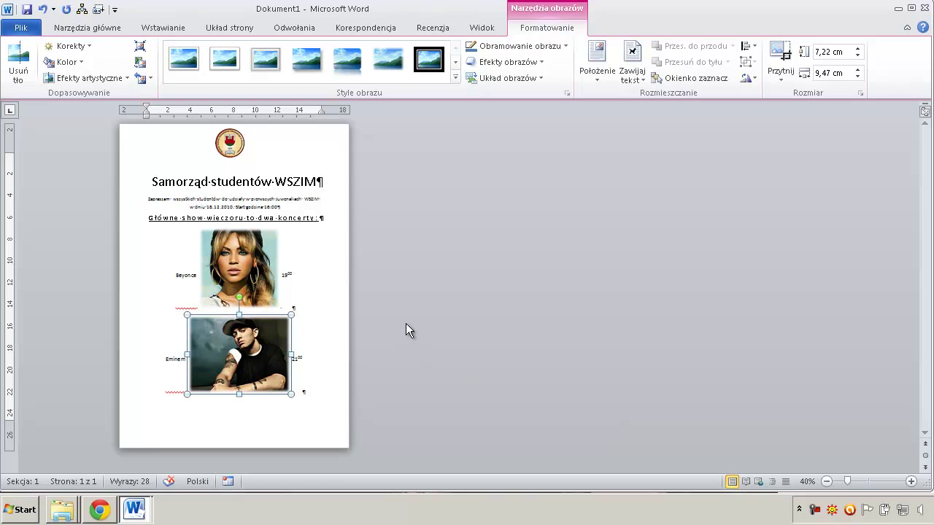
click(335, 292)
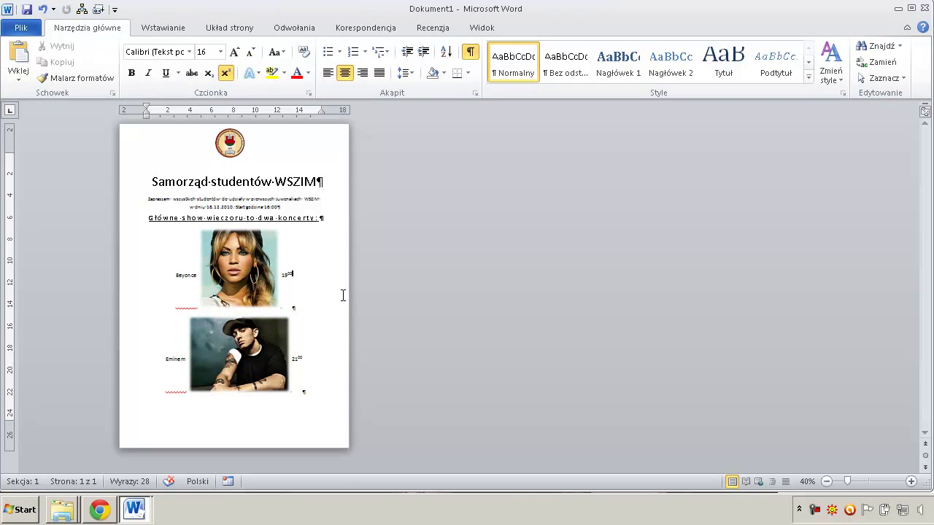